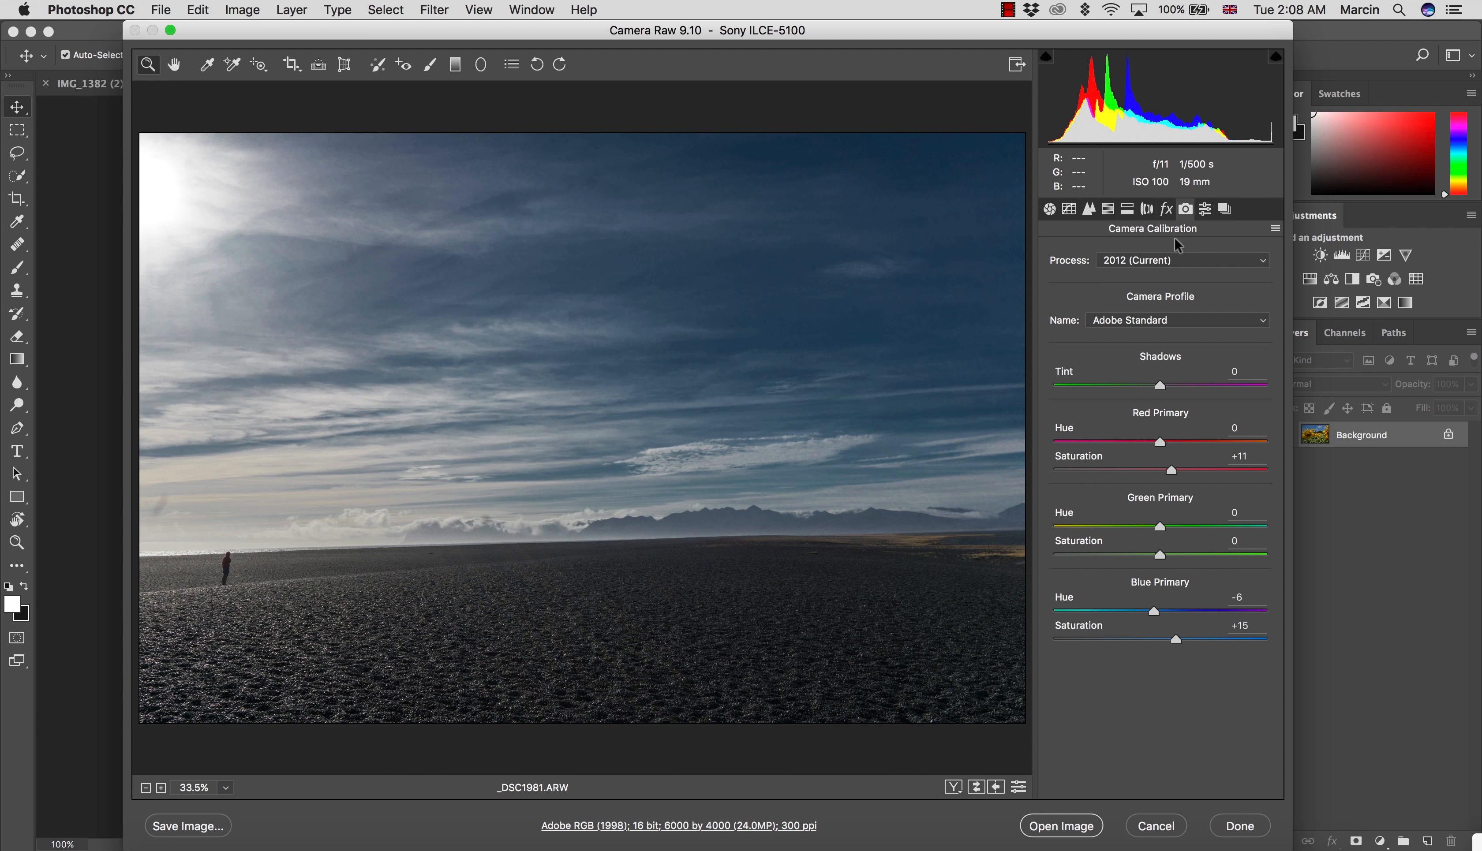
left_click(1050, 210)
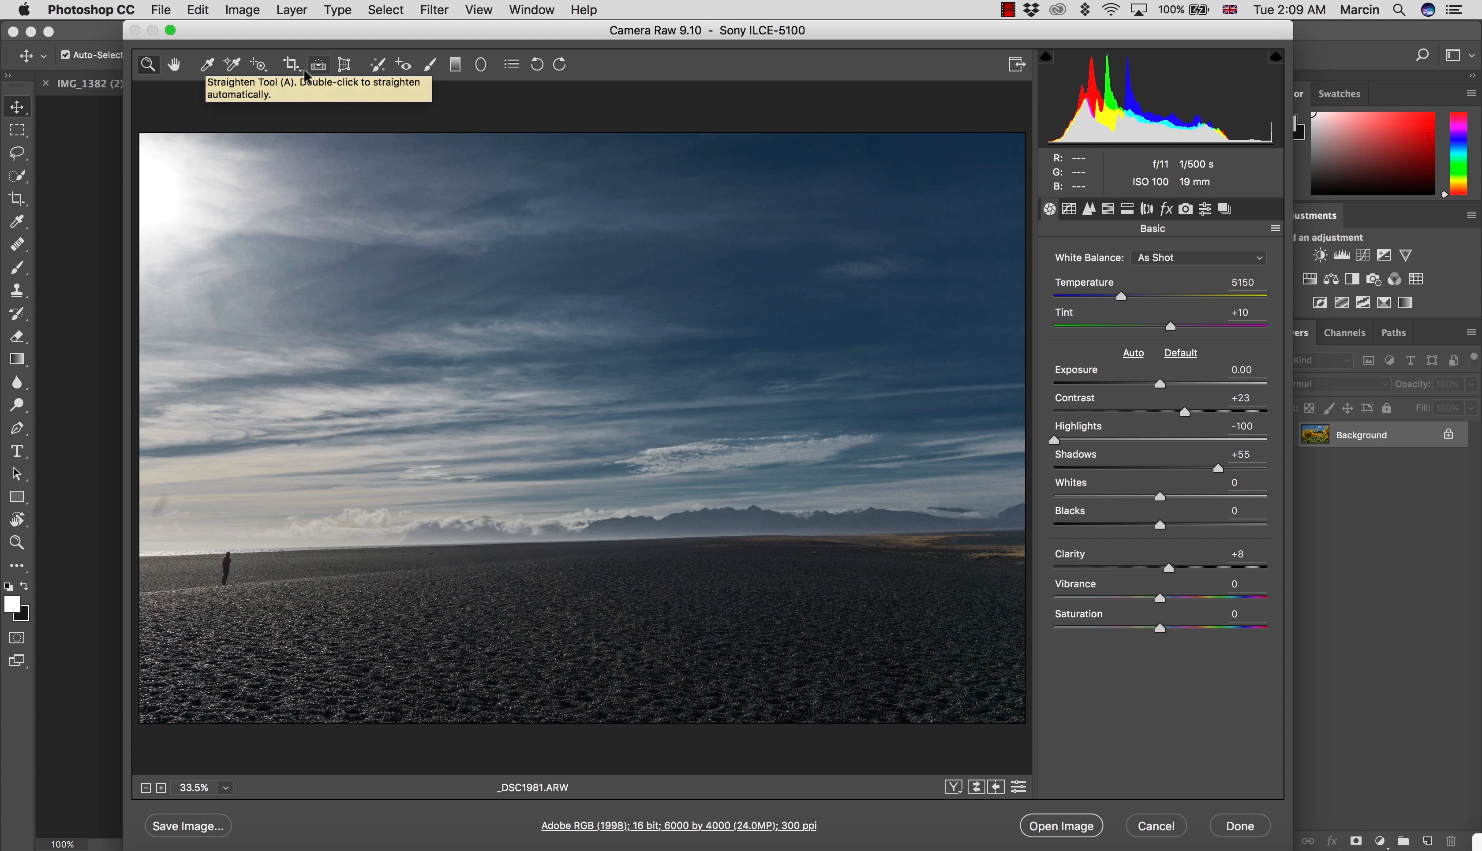
left_click(174, 66)
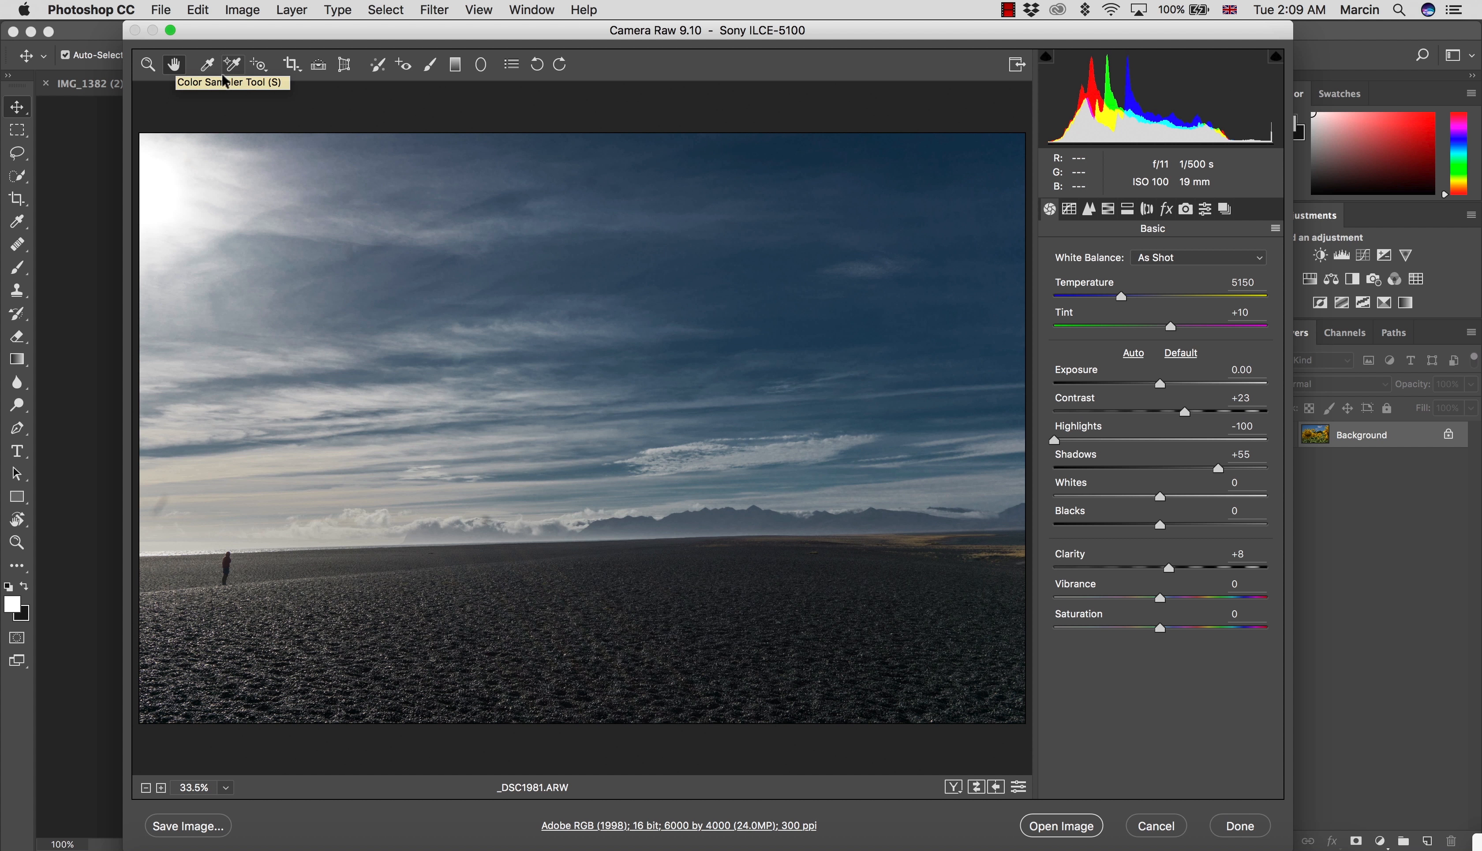
left_click(206, 65)
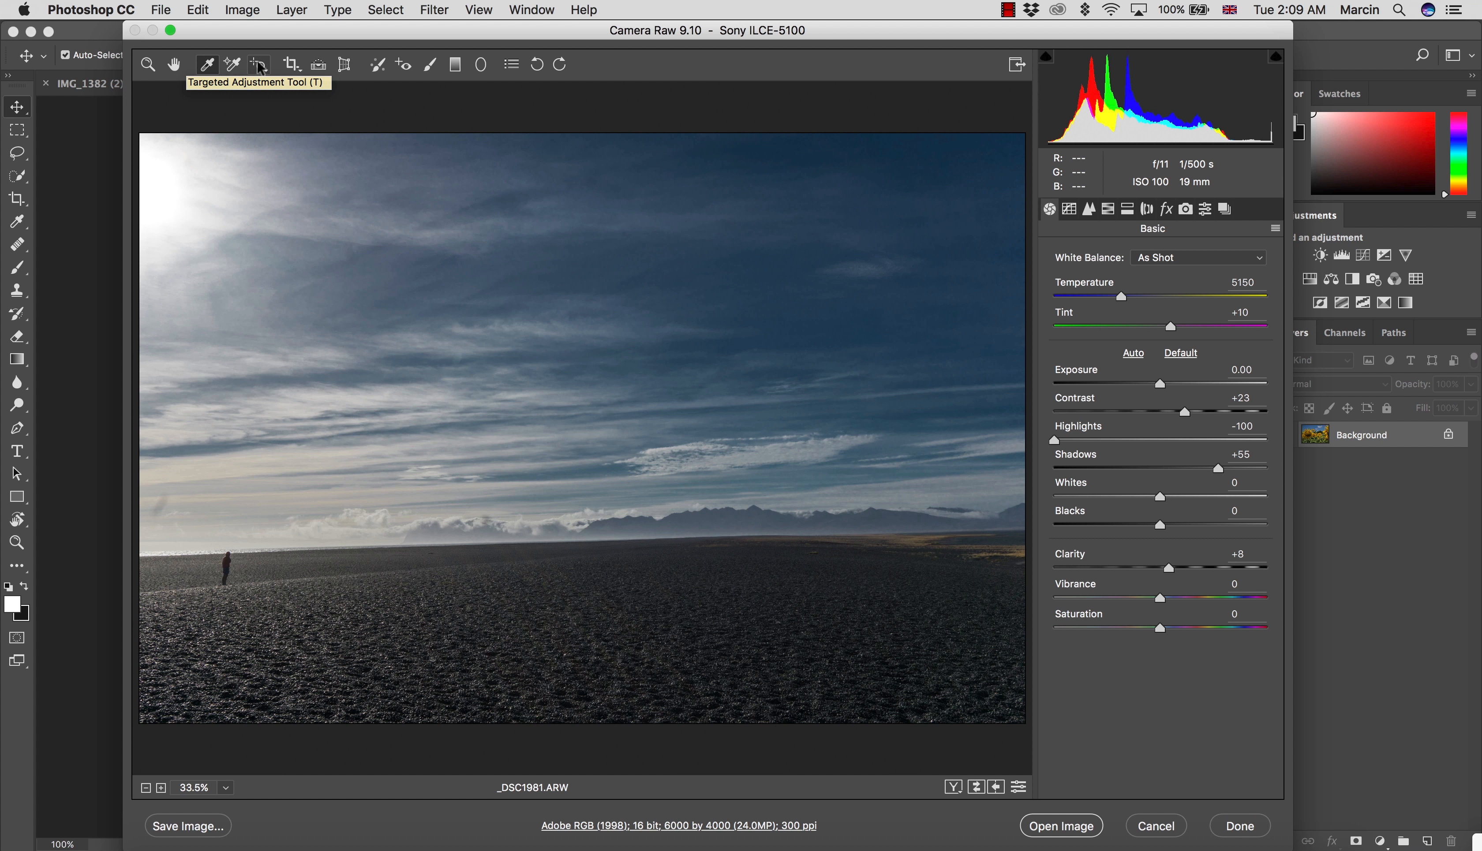
left_click(294, 66)
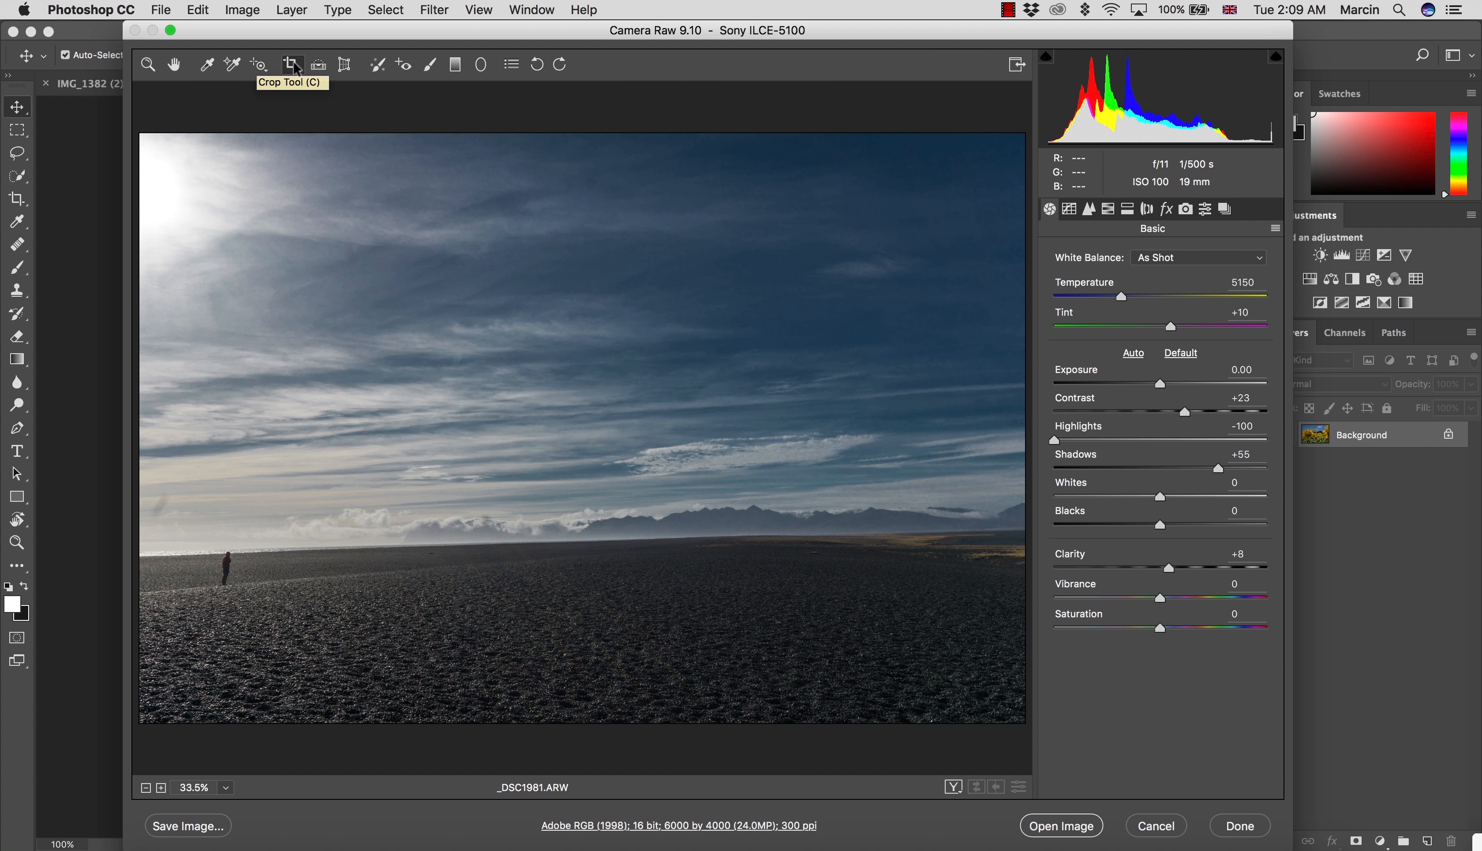
Start the Transform tool and try shifting the Horizontal perspective, setting it back to 0
left_click(346, 65)
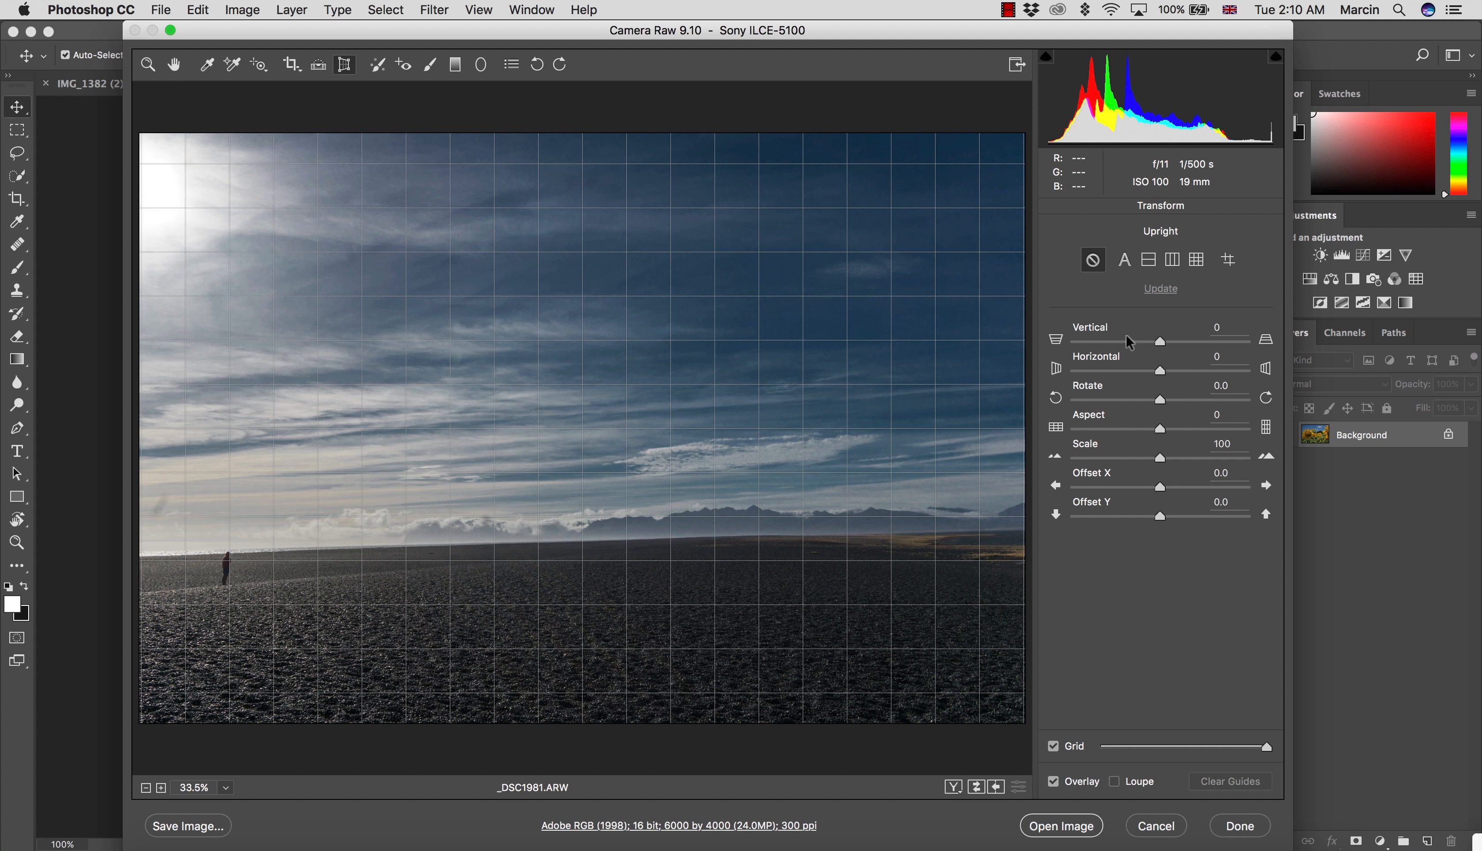
left_click_drag(1161, 339, 1158, 372)
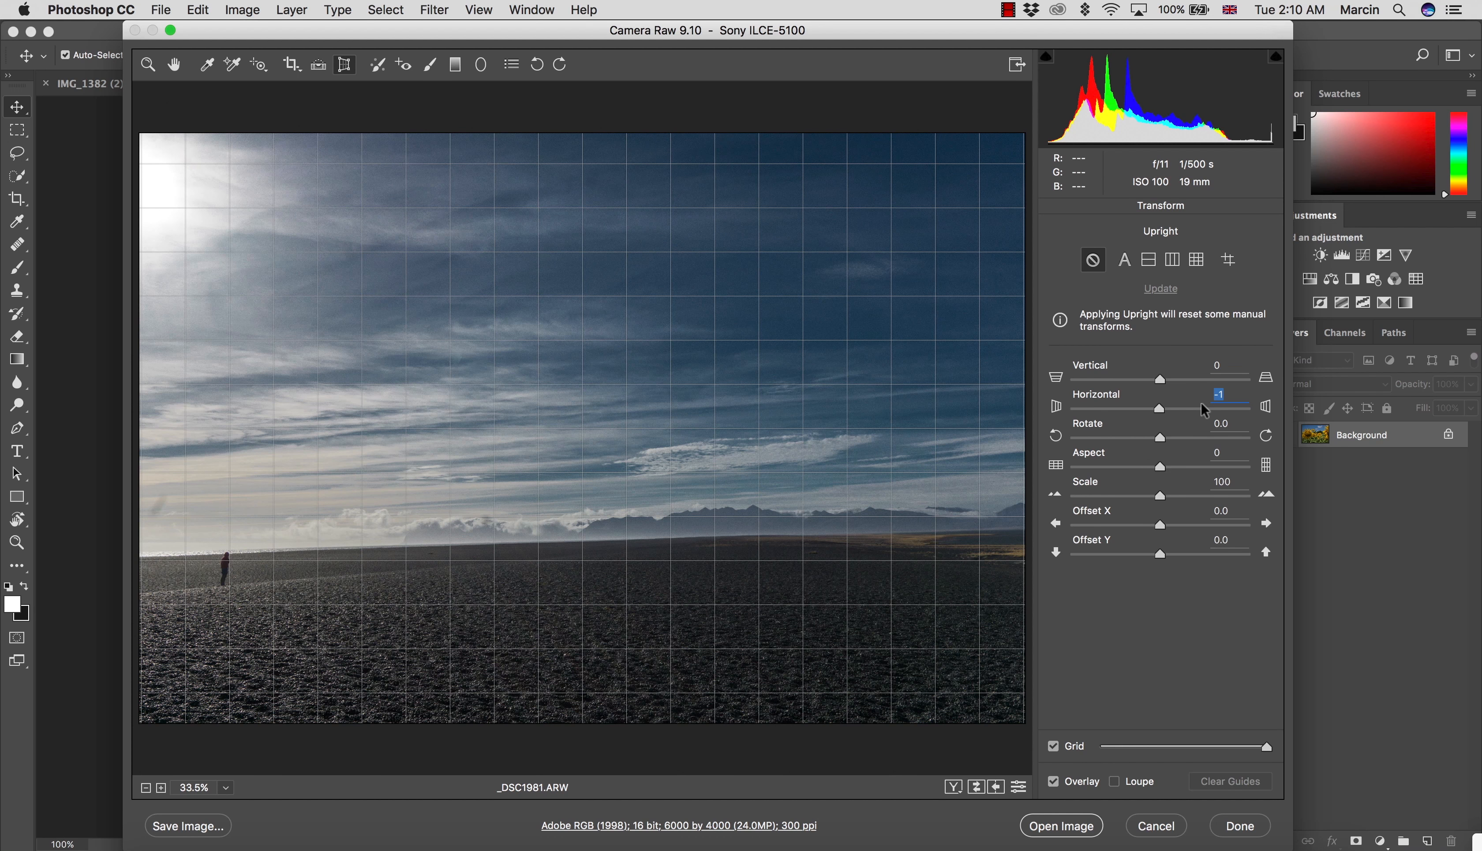
type("0")
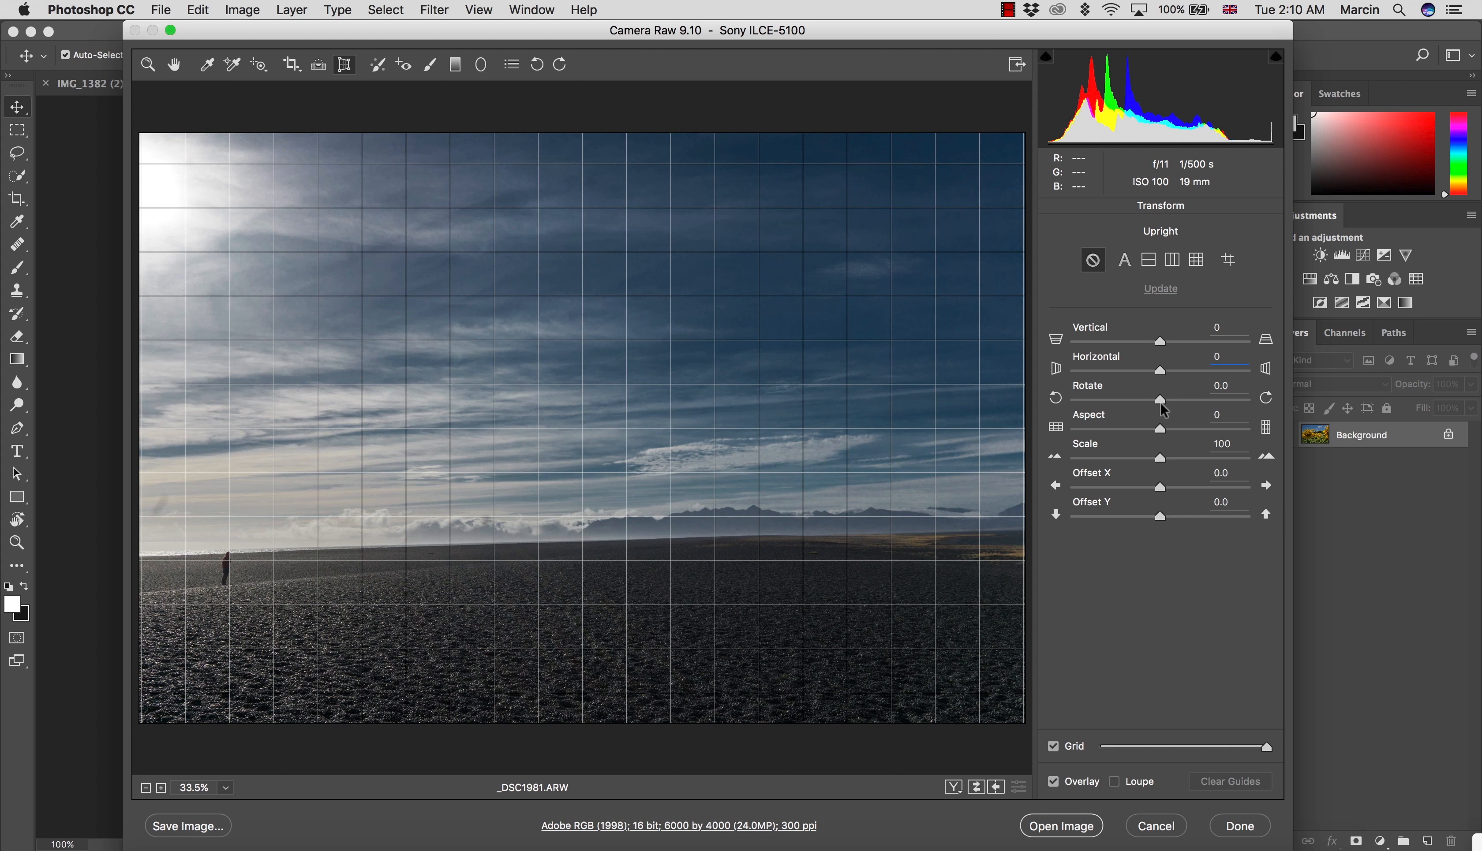
Try different Aspect, Scale and Offset X transforms, resetting them to 0, 100 and 0
left_click_drag(1160, 429, 1109, 418)
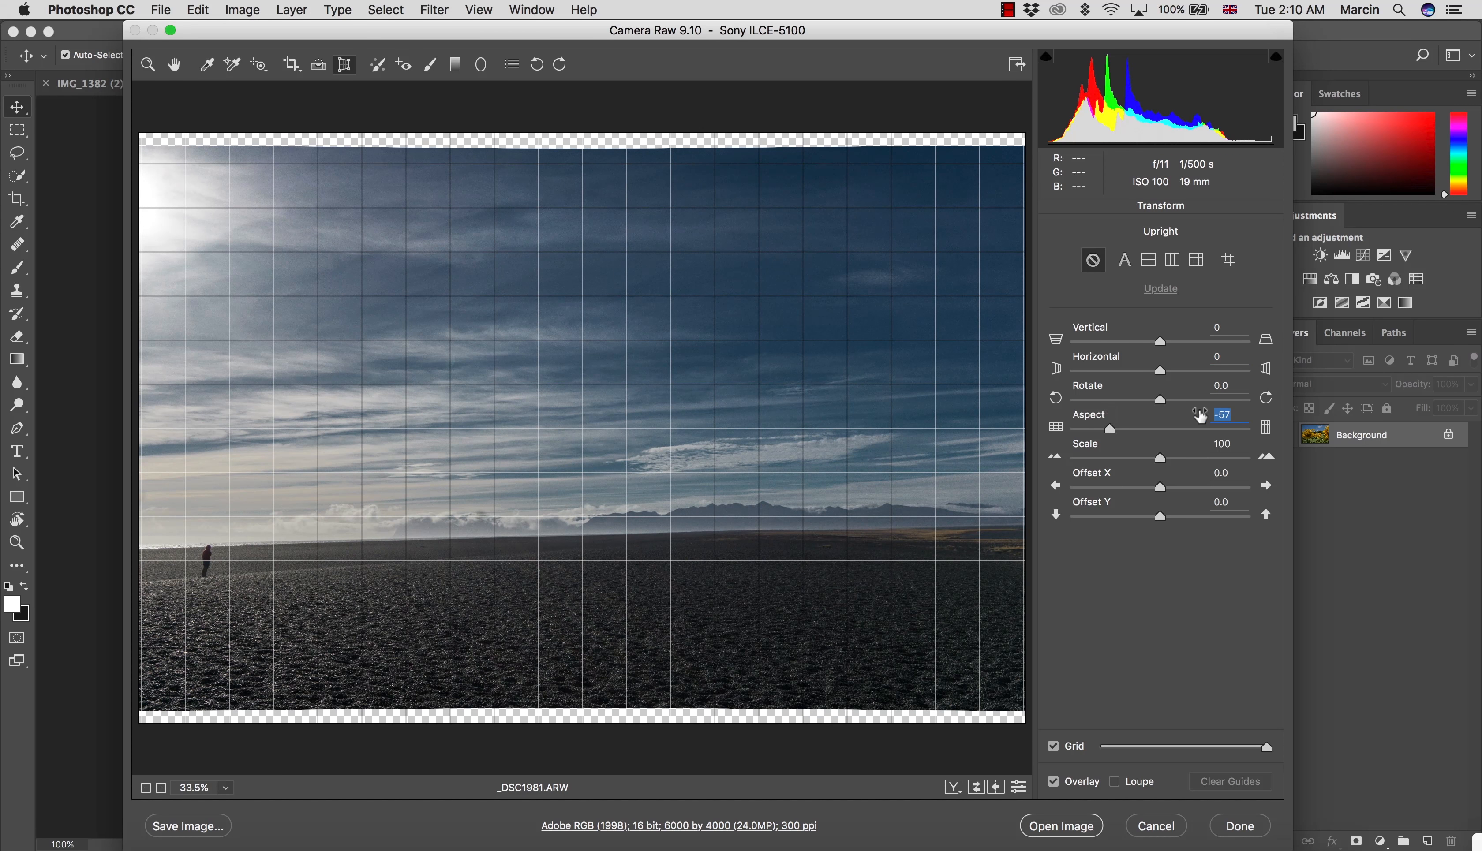
type("0")
left_click_drag(1160, 463, 1166, 461)
type("100")
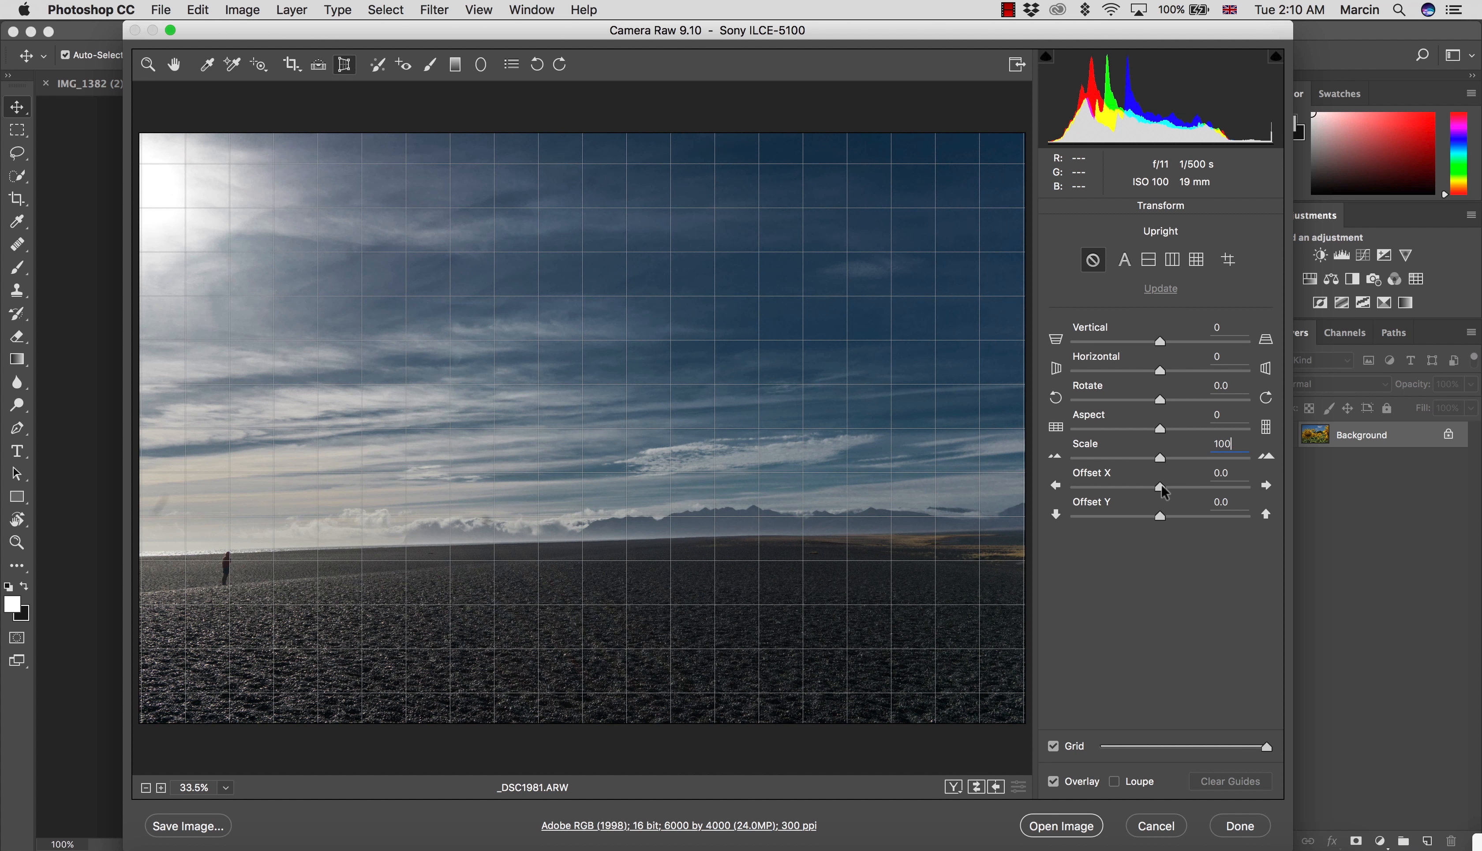
mouse_move(1164, 488)
left_mouse_down()
mouse_move(1177, 488)
mouse_move(1154, 487)
left_mouse_up()
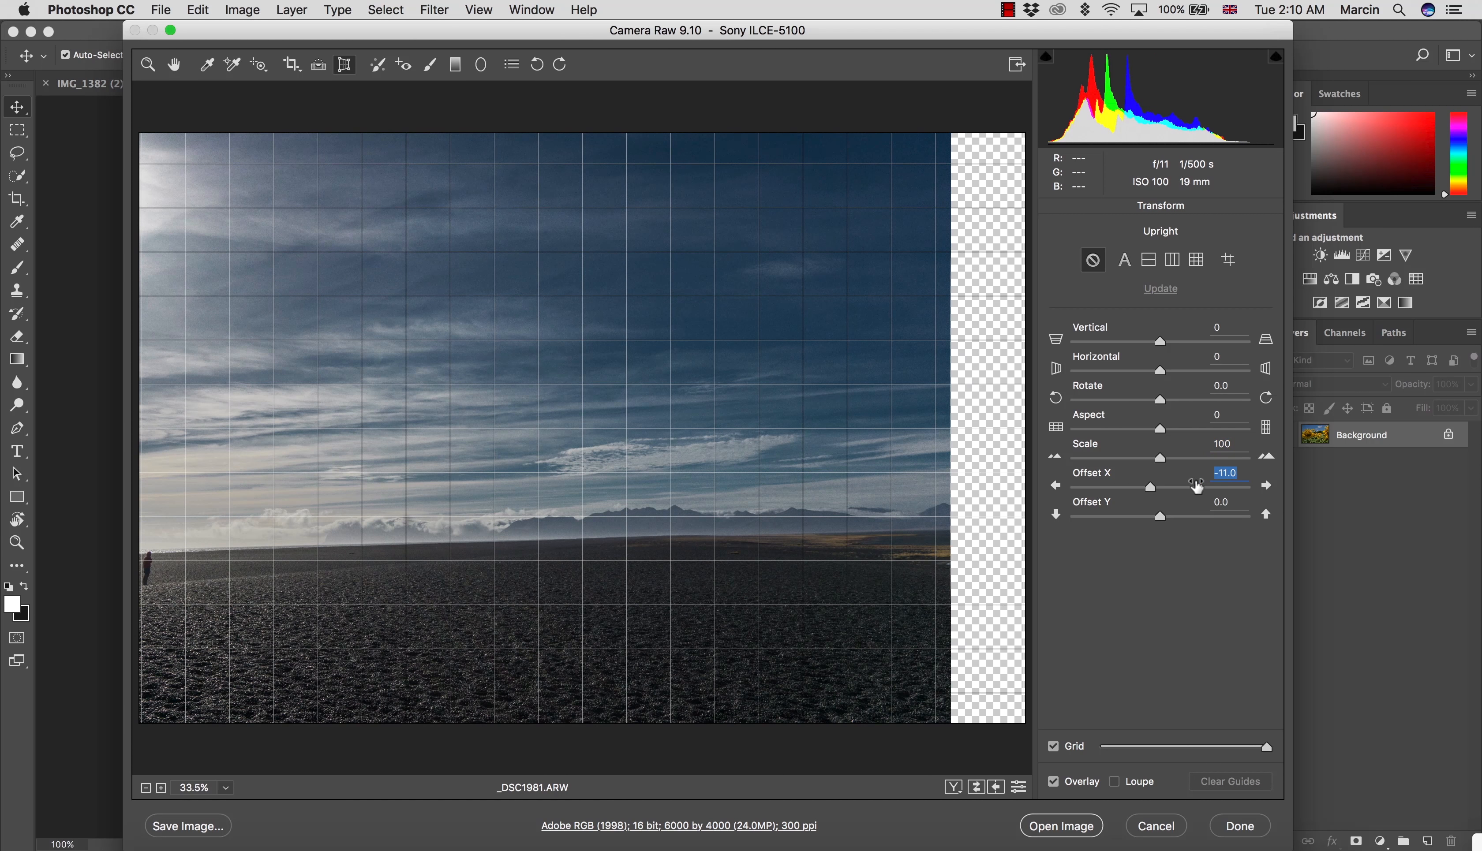
type("0")
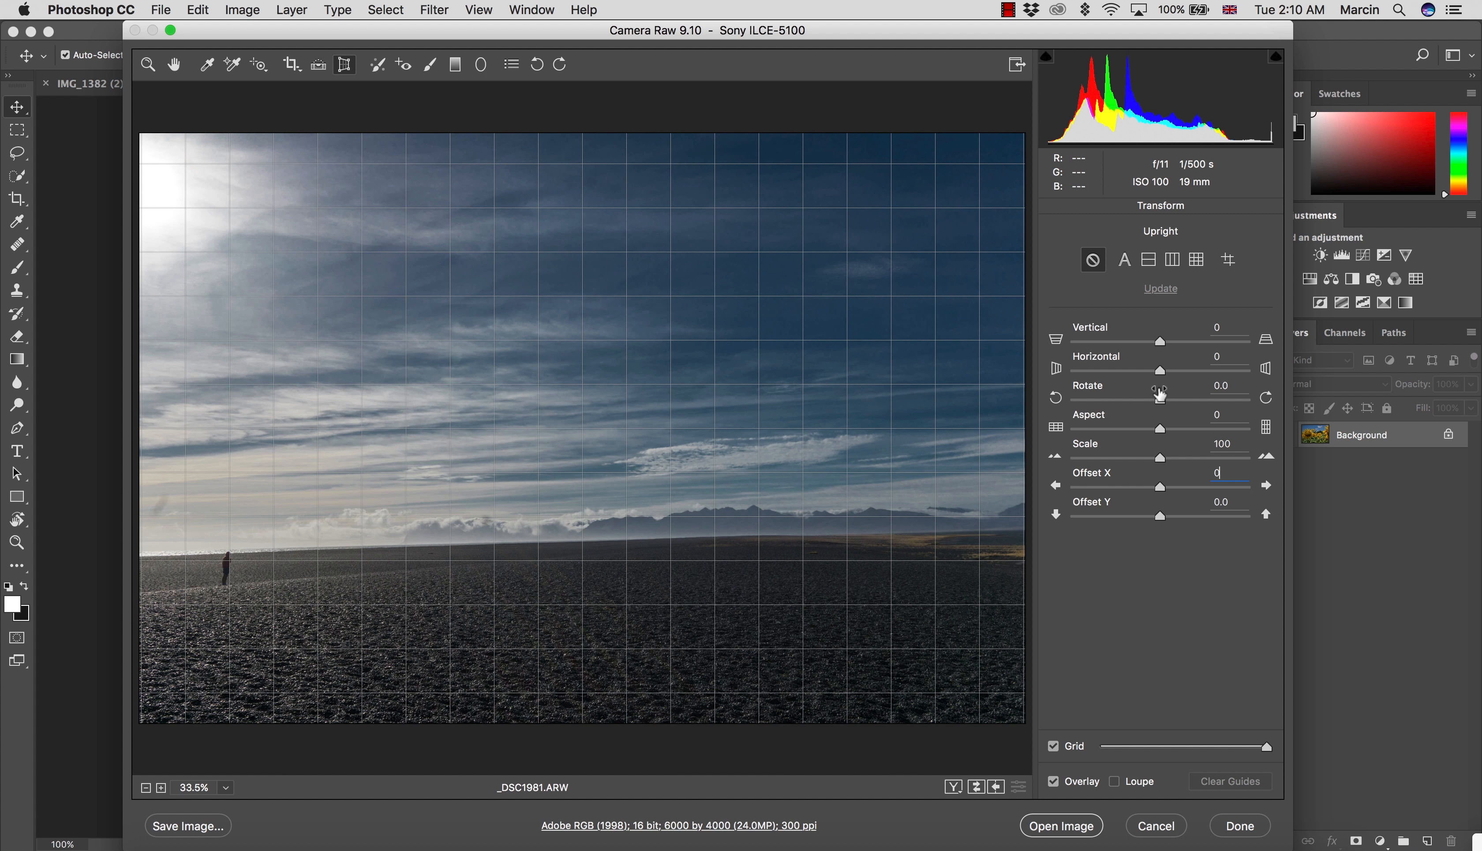
Level the beach horizon with Rotate +0.8 and enlarge the photo to Scale 101 to hide the empty edges
mouse_move(1161, 403)
left_mouse_down()
mouse_move(1148, 405)
mouse_move(1167, 402)
left_mouse_up()
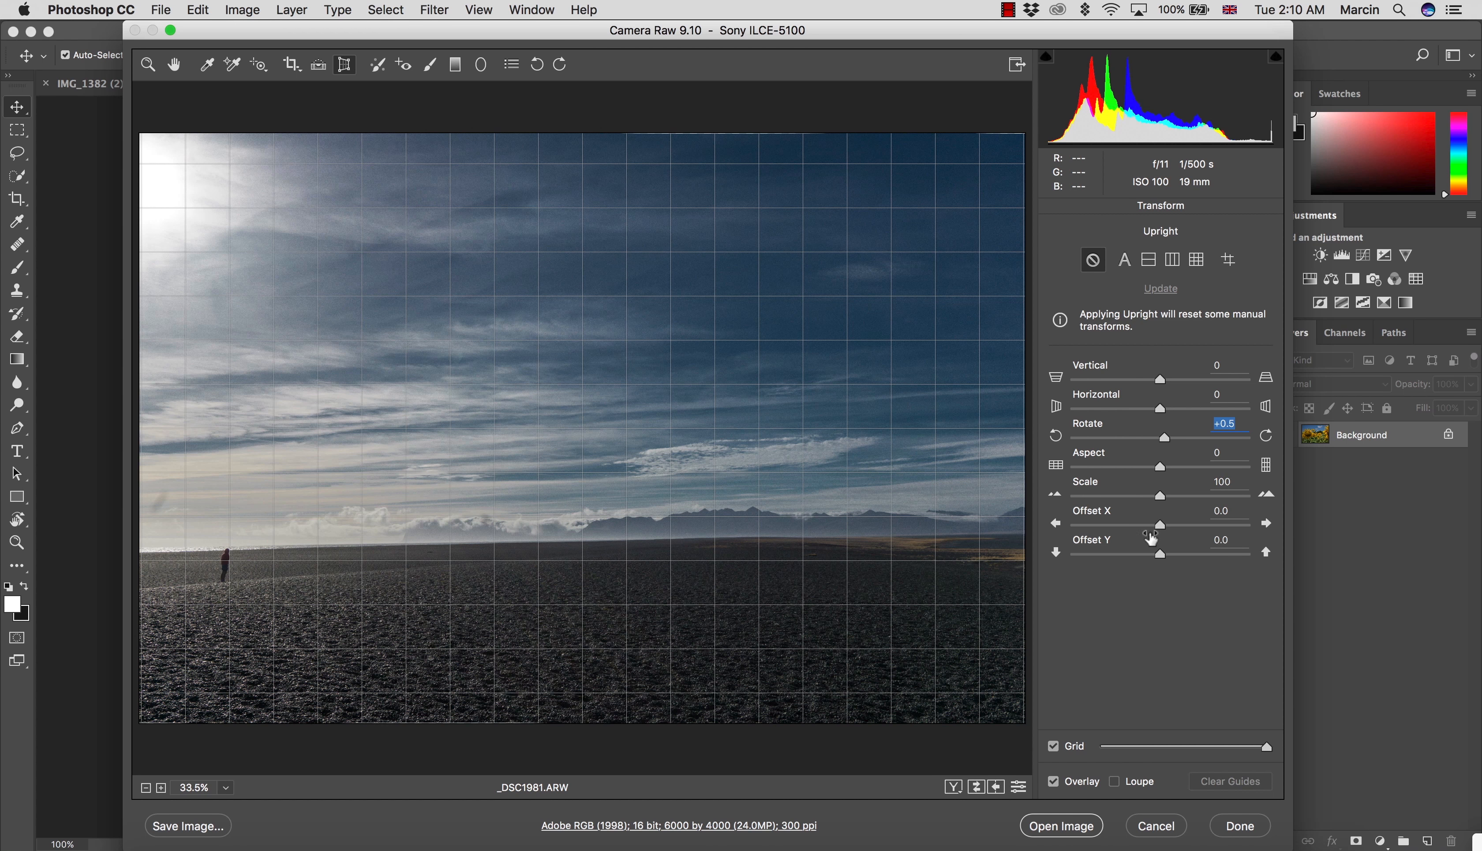
left_click_drag(1166, 440, 1170, 442)
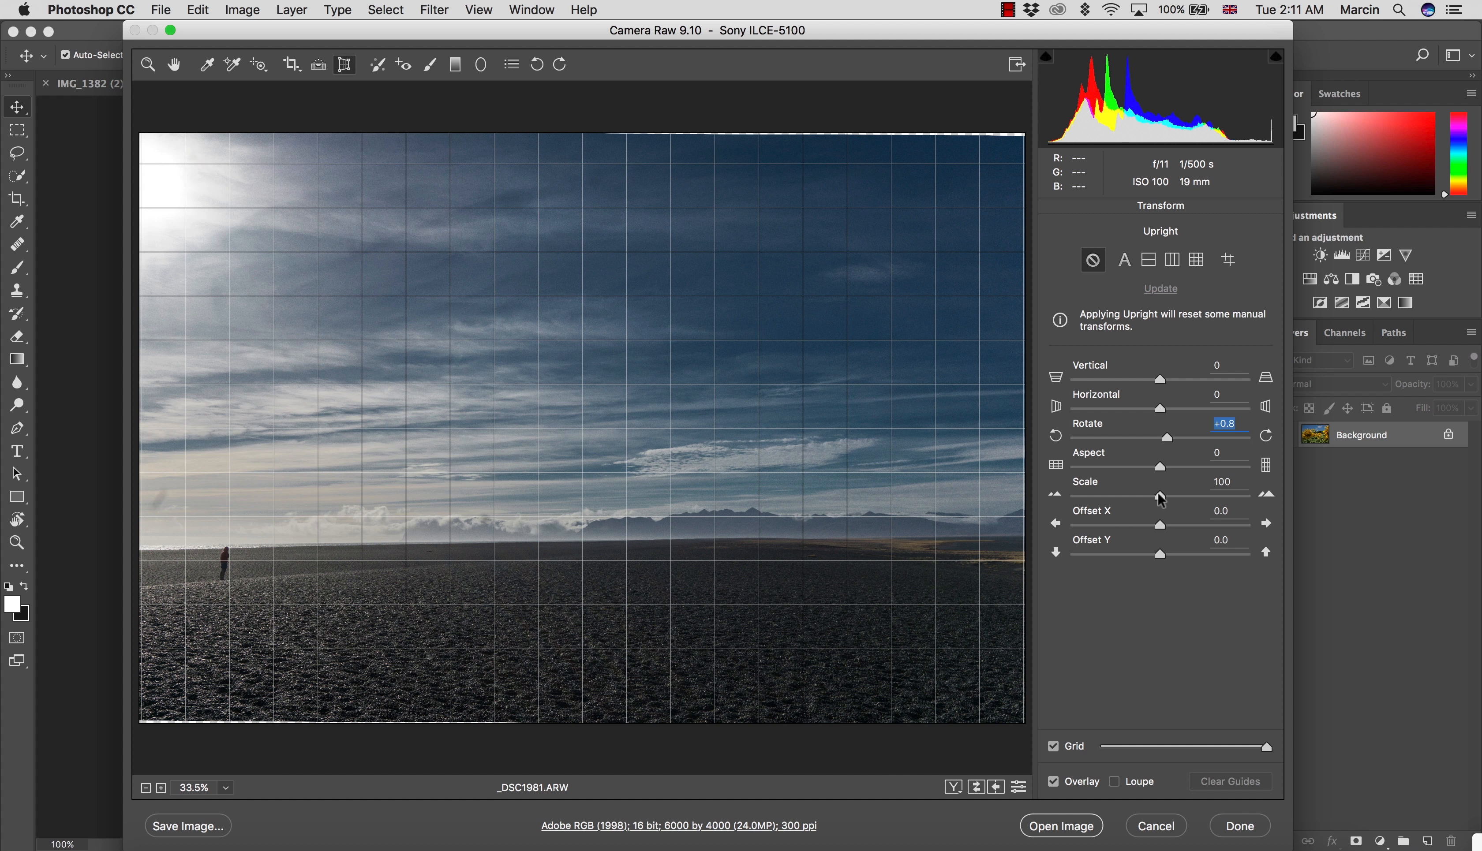
left_click_drag(1161, 500, 1163, 501)
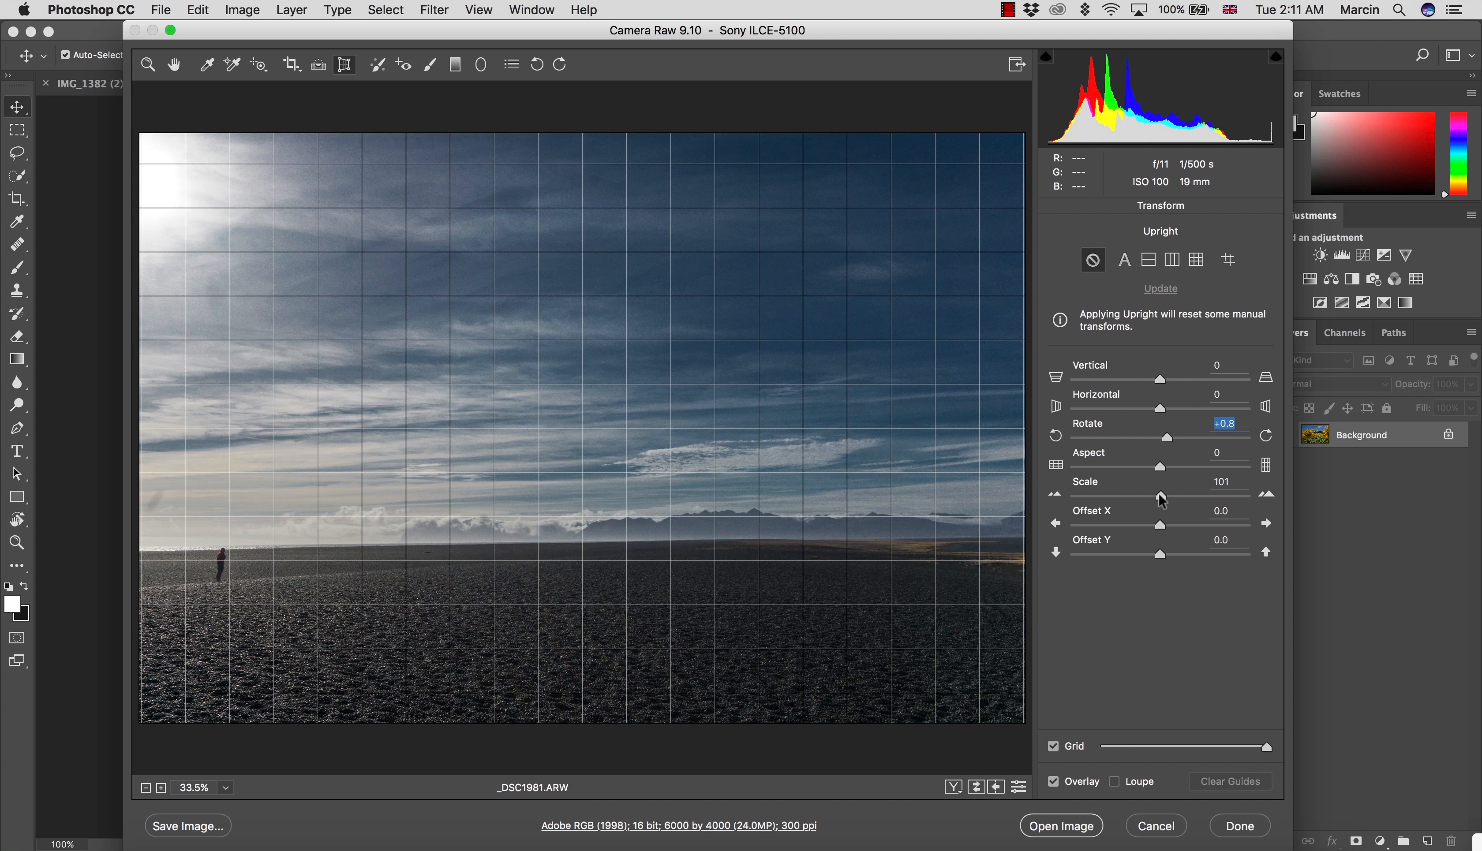
left_click(1161, 497)
Leave the Transform tool and compare the beach photo repeatedly with and without its adjustments
left_click(148, 64)
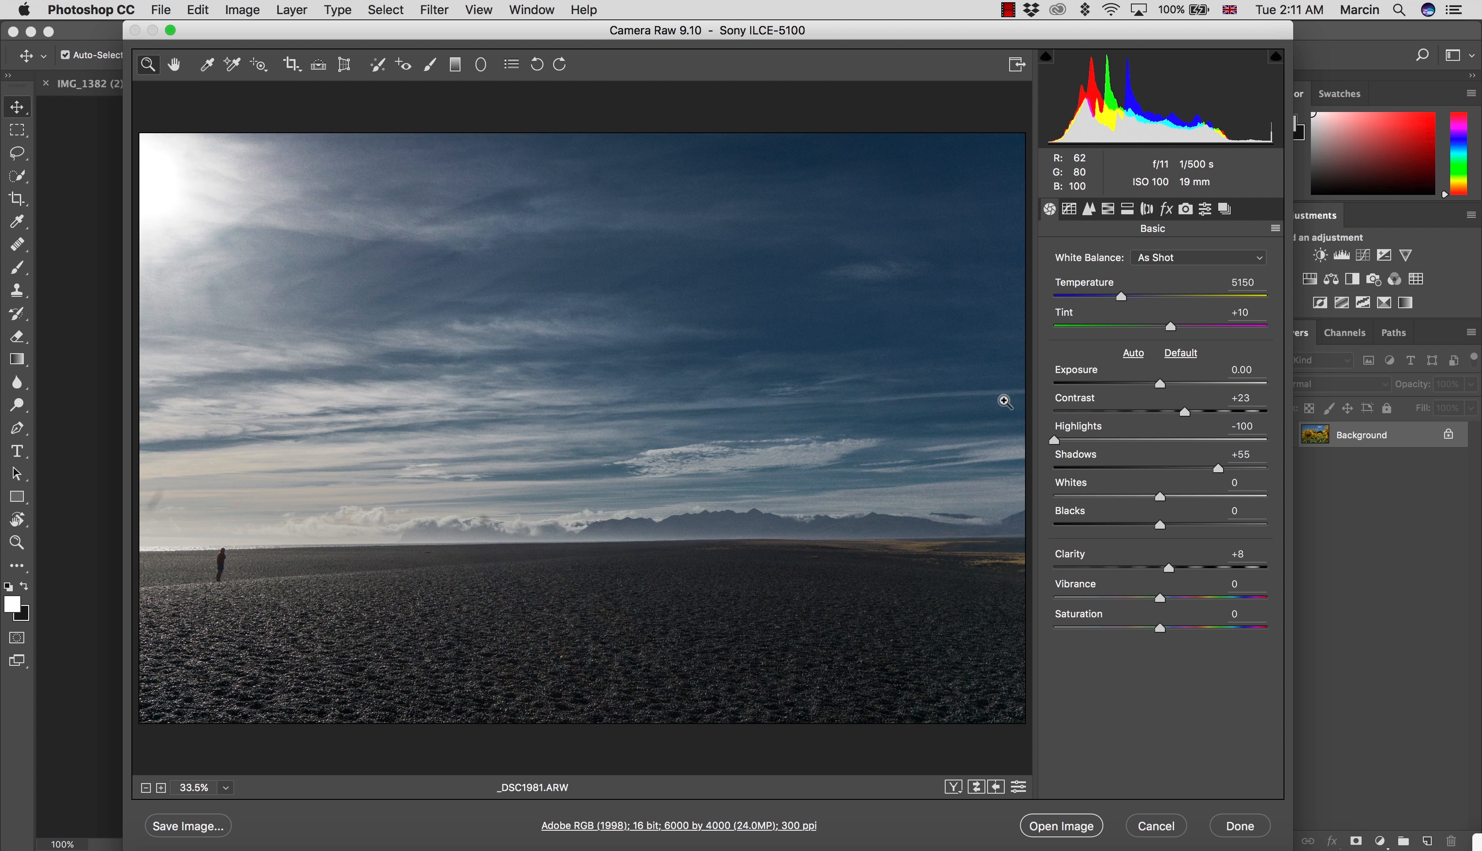
key("p")
key("p")
key("p")
key("p")
key("p")
key("p")
key("p")
key("p")
key("p")
key("p")
Refine the beach photo's transform to Rotate +1.0 and Scale 102
left_click(345, 65)
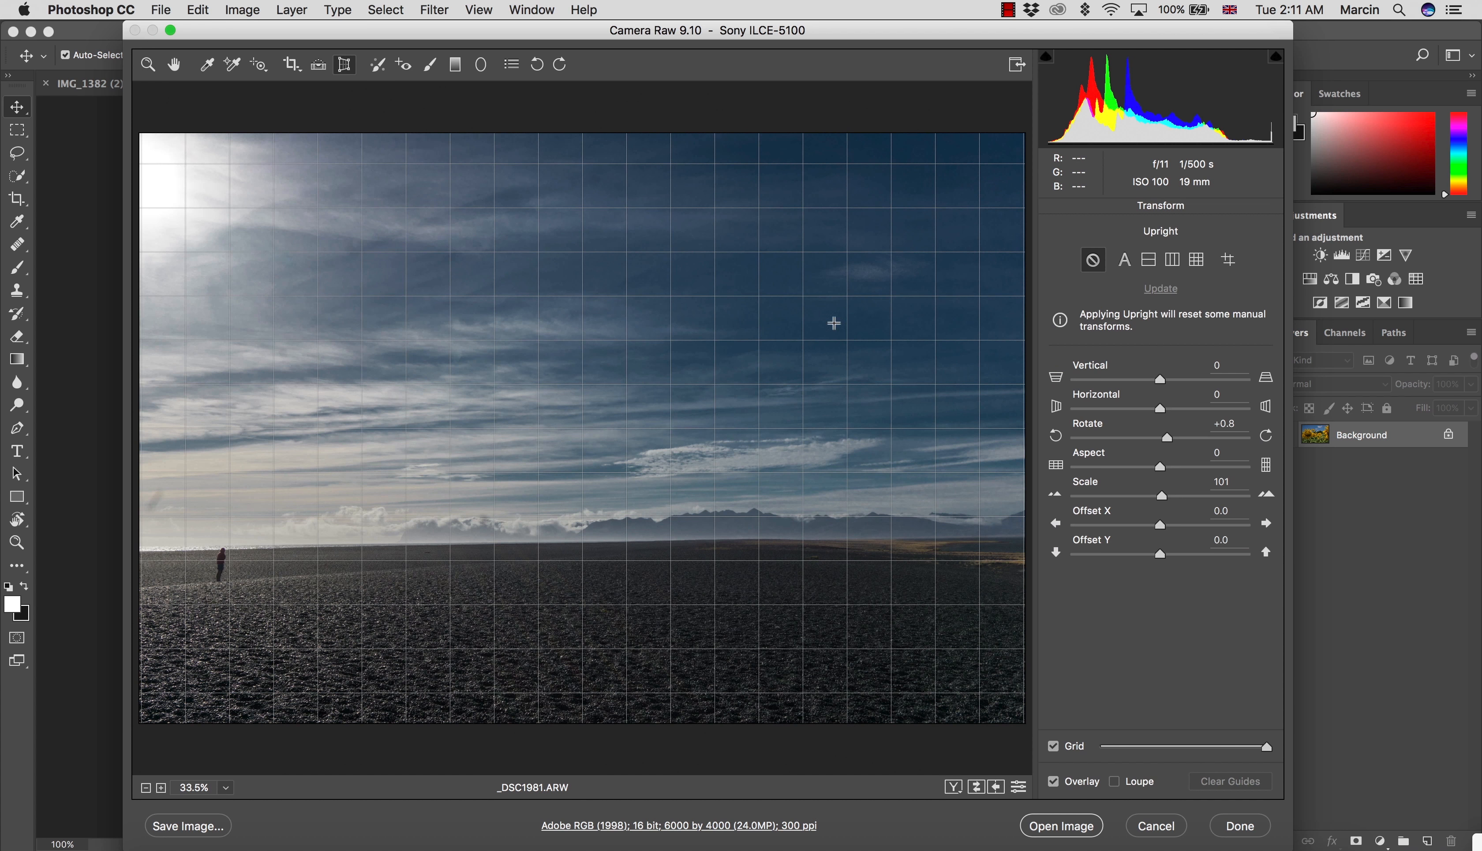
left_click_drag(1168, 440, 1166, 437)
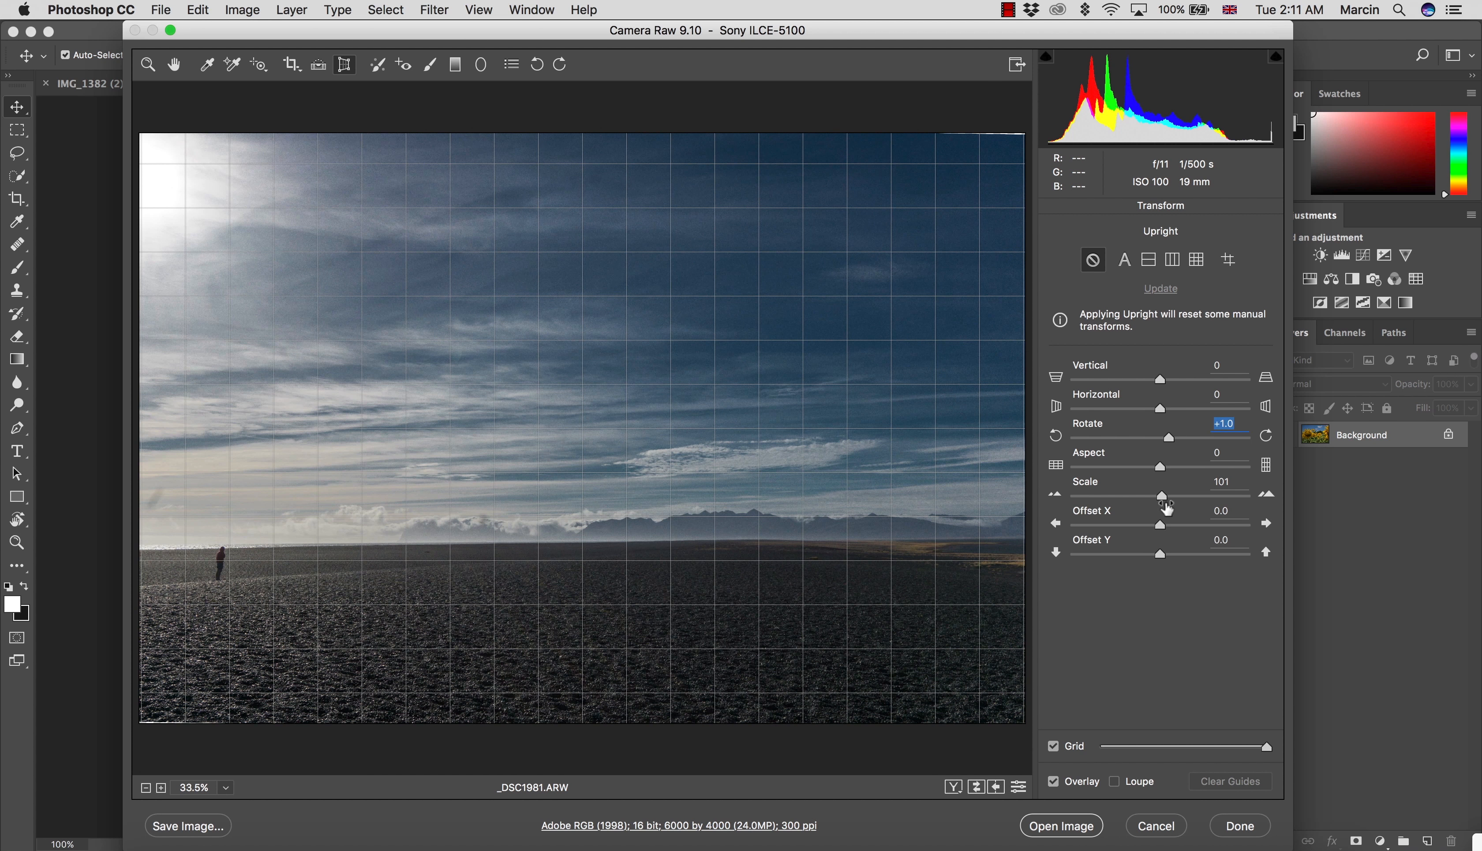
left_click_drag(1165, 496, 1167, 496)
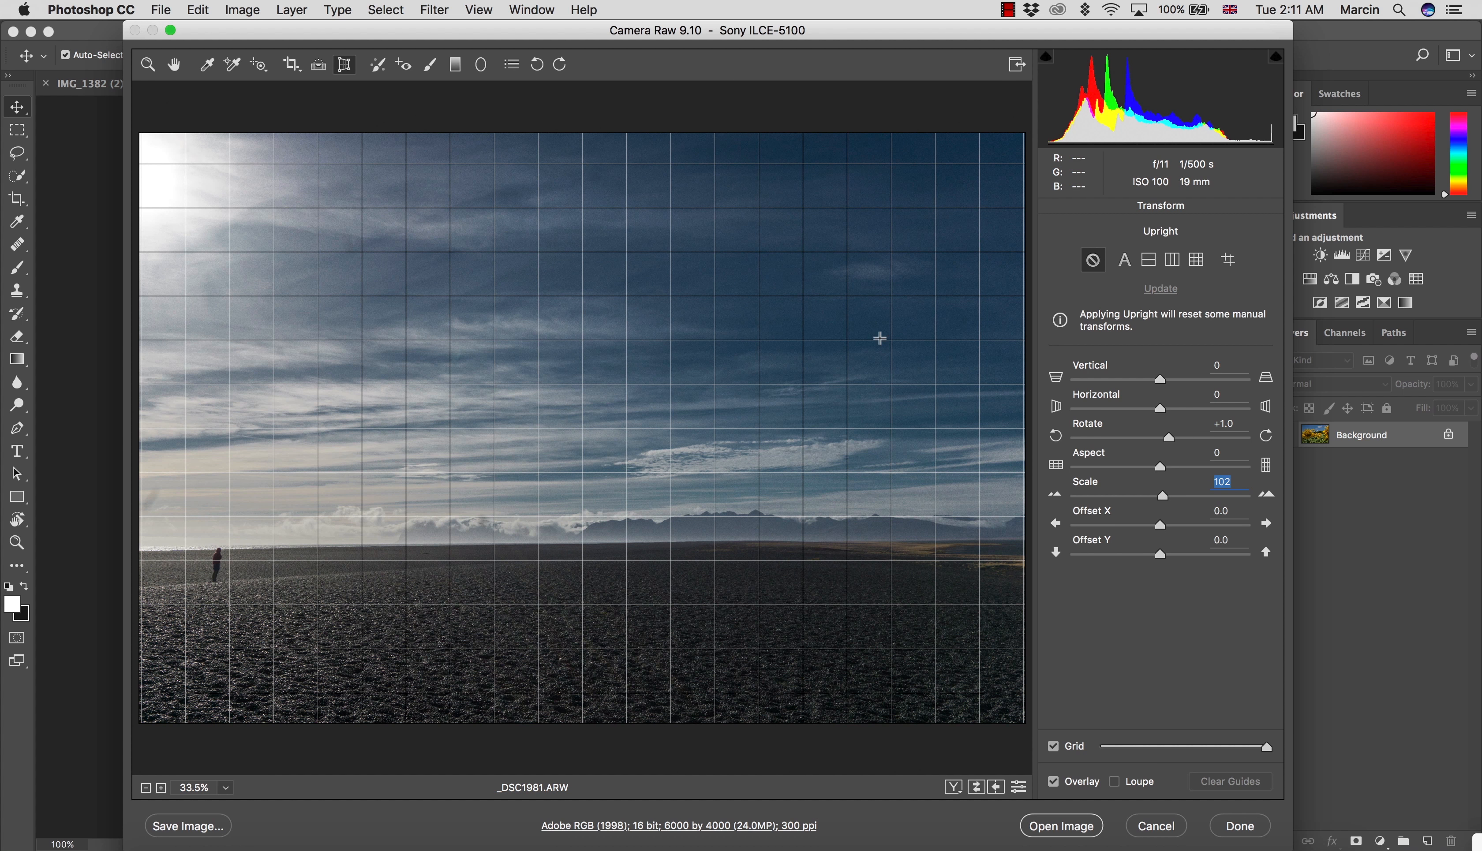
Compare the beach photo with and without its adjustments, and save the raw edits without opening the image
left_click(148, 65)
key("p")
key("p")
key("p")
key("p")
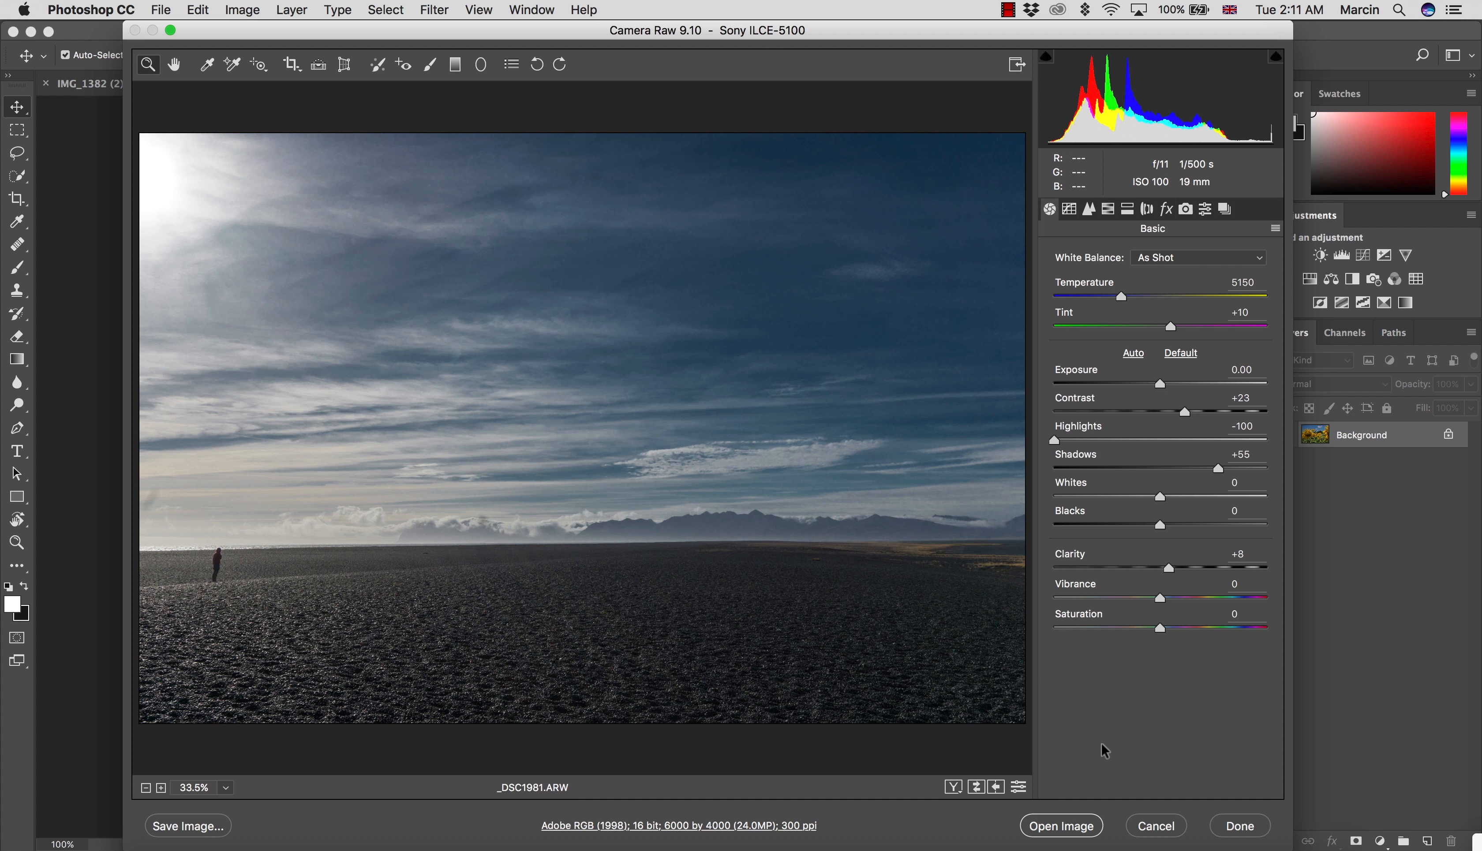
left_click(1237, 827)
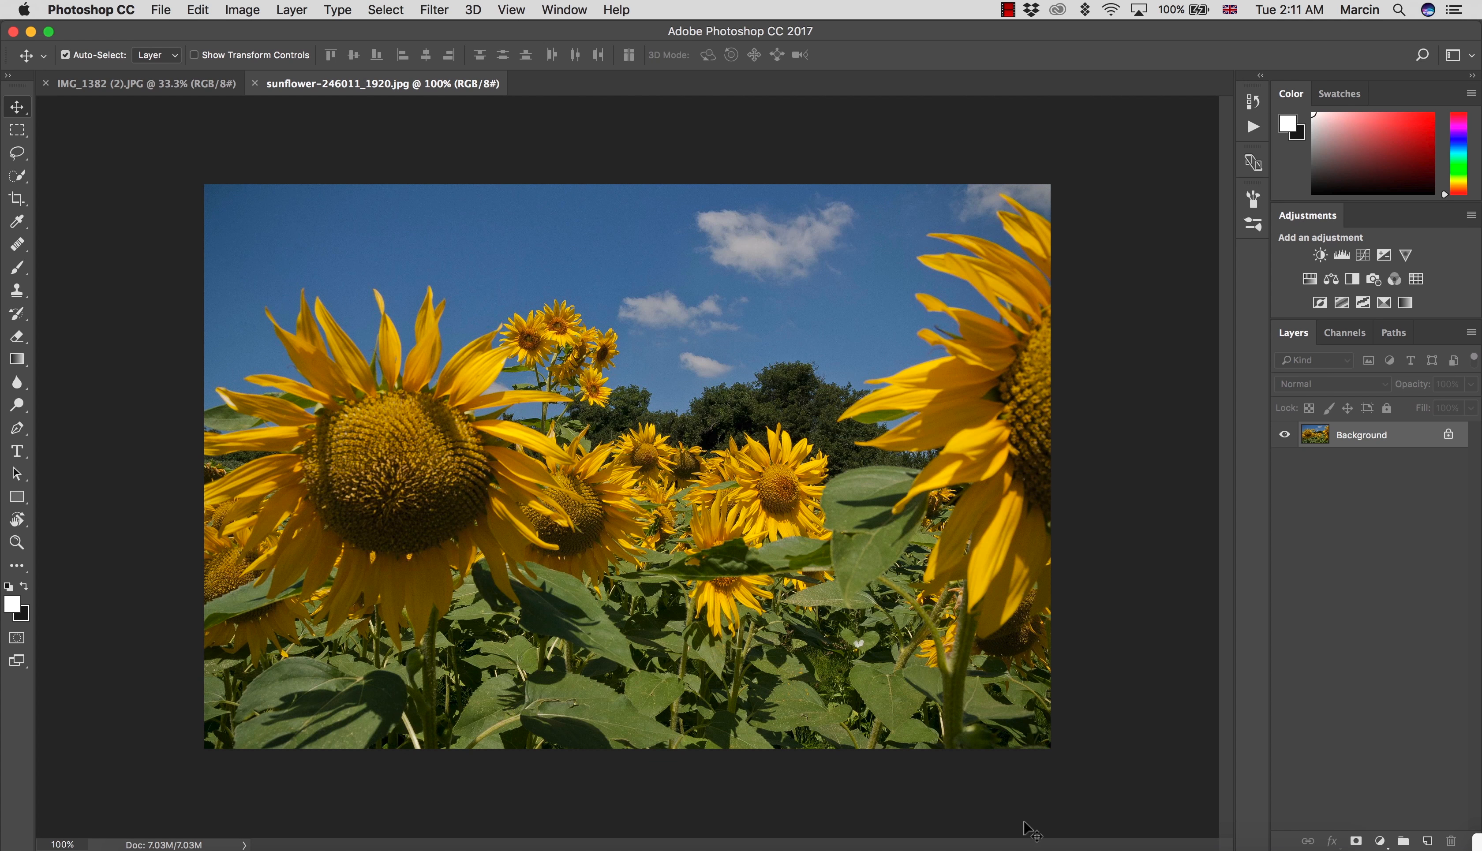
Switch to Adobe Bridge and open _DSC2213.ARW in Camera Raw
left_click(1030, 834)
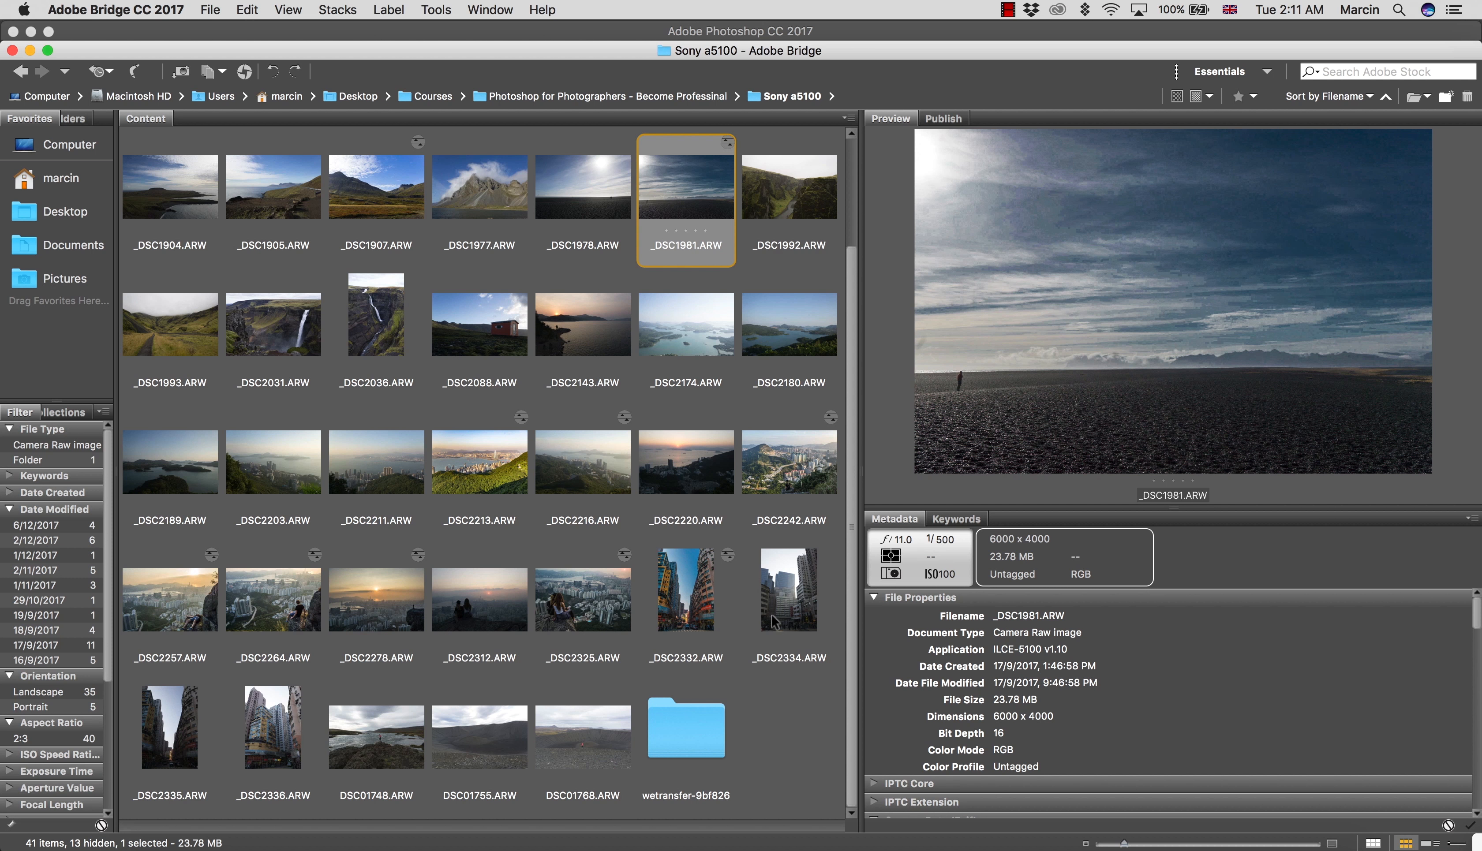
left_click(441, 458)
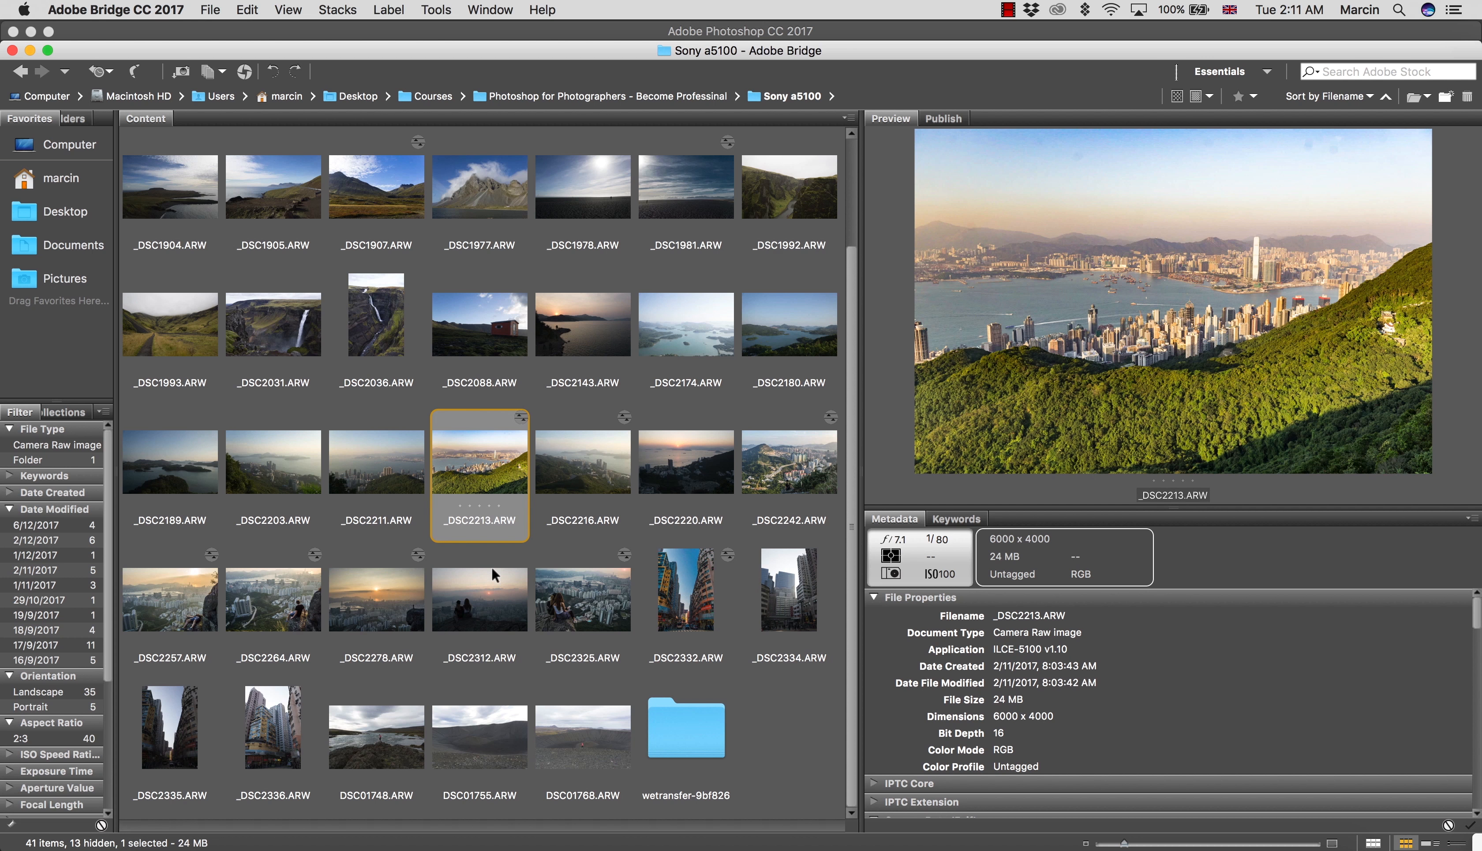
double_click(480, 458)
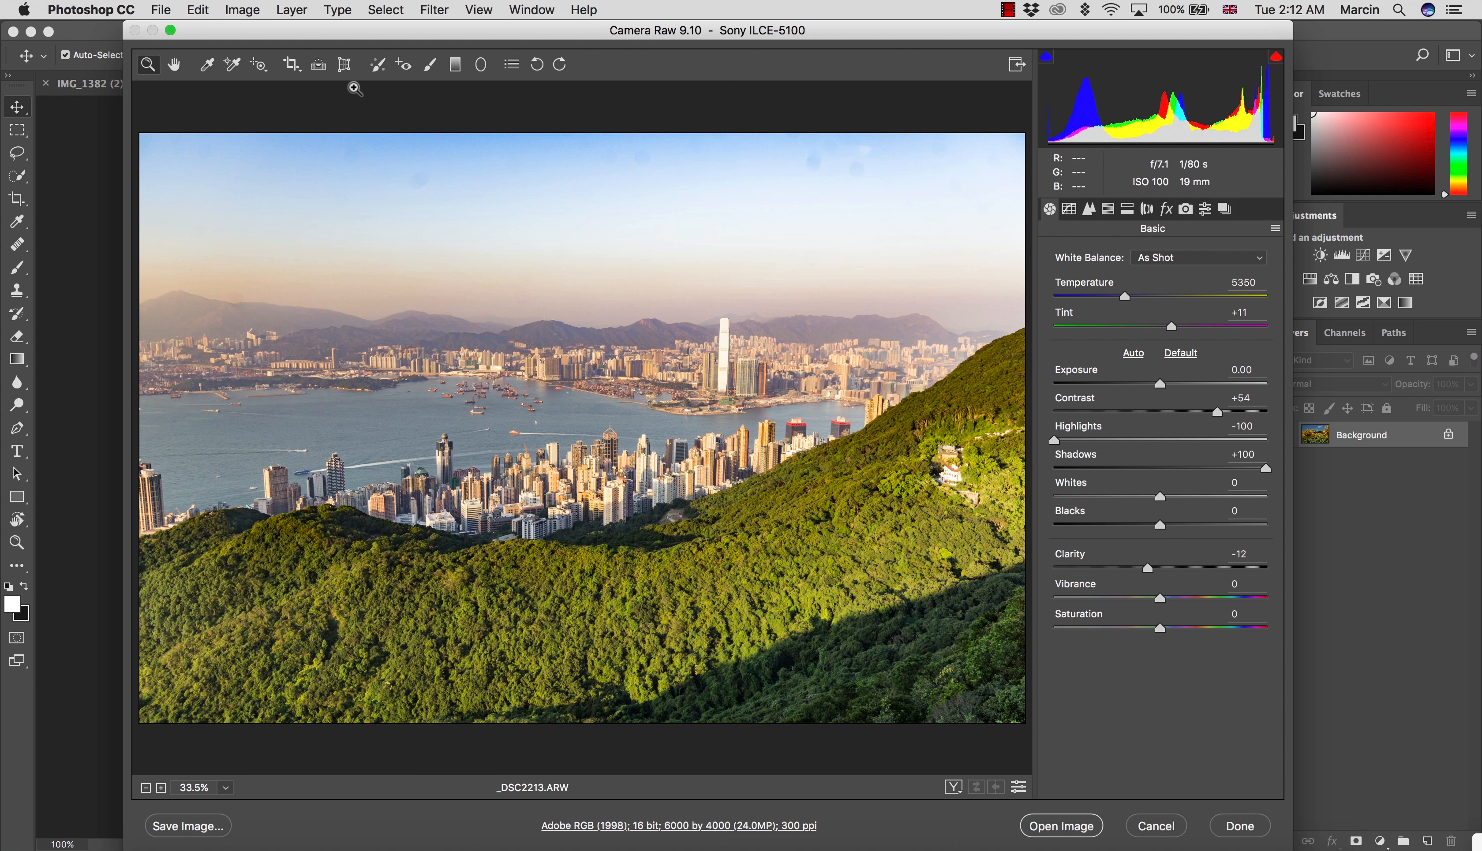
Transform the harbour cityscape with Offset X -2.0, Scale 103 and Rotate -0.5
left_click(345, 64)
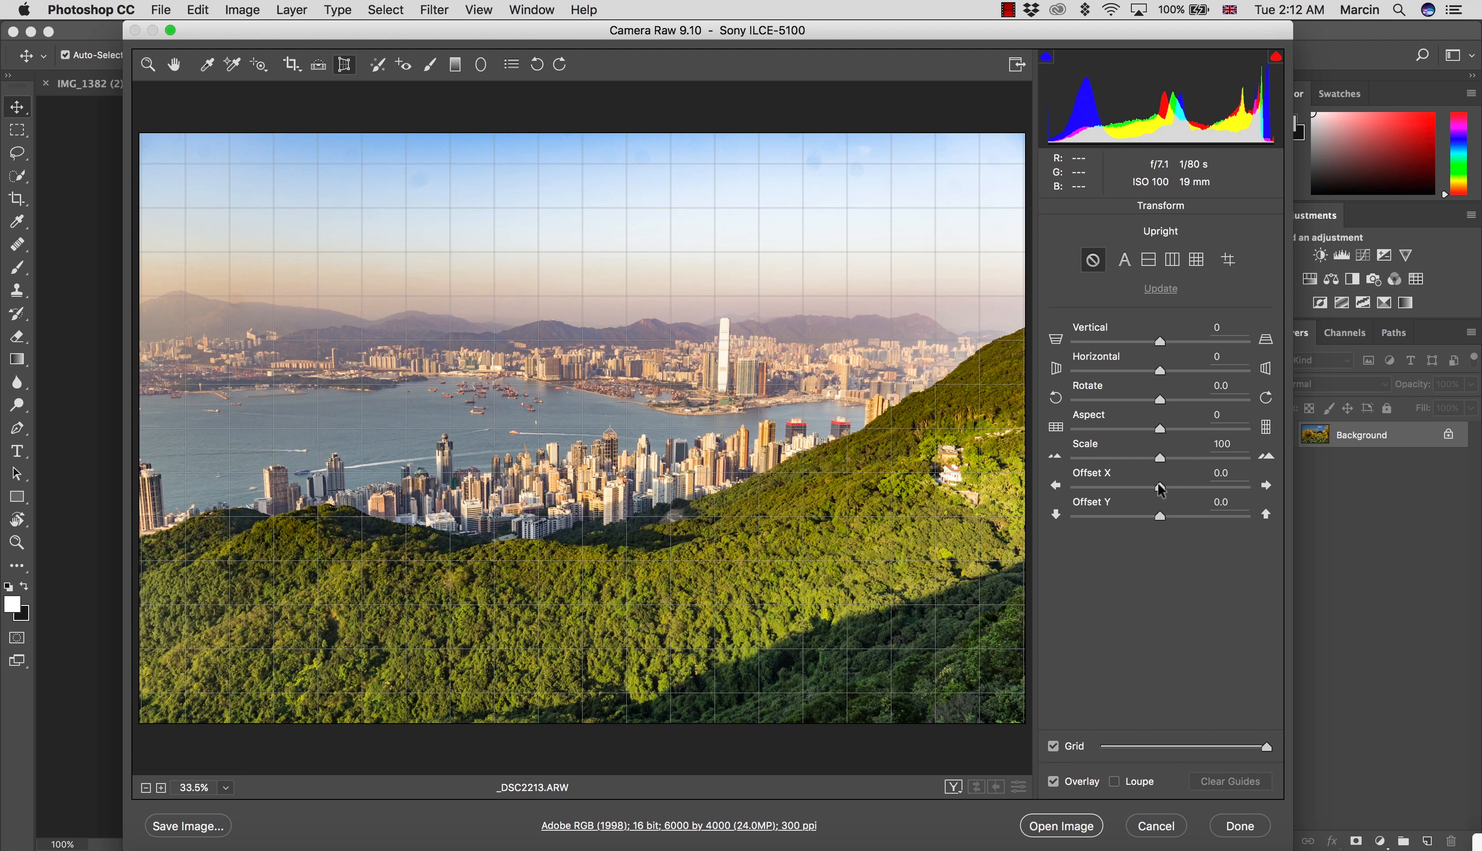
left_click_drag(1159, 492, 1157, 486)
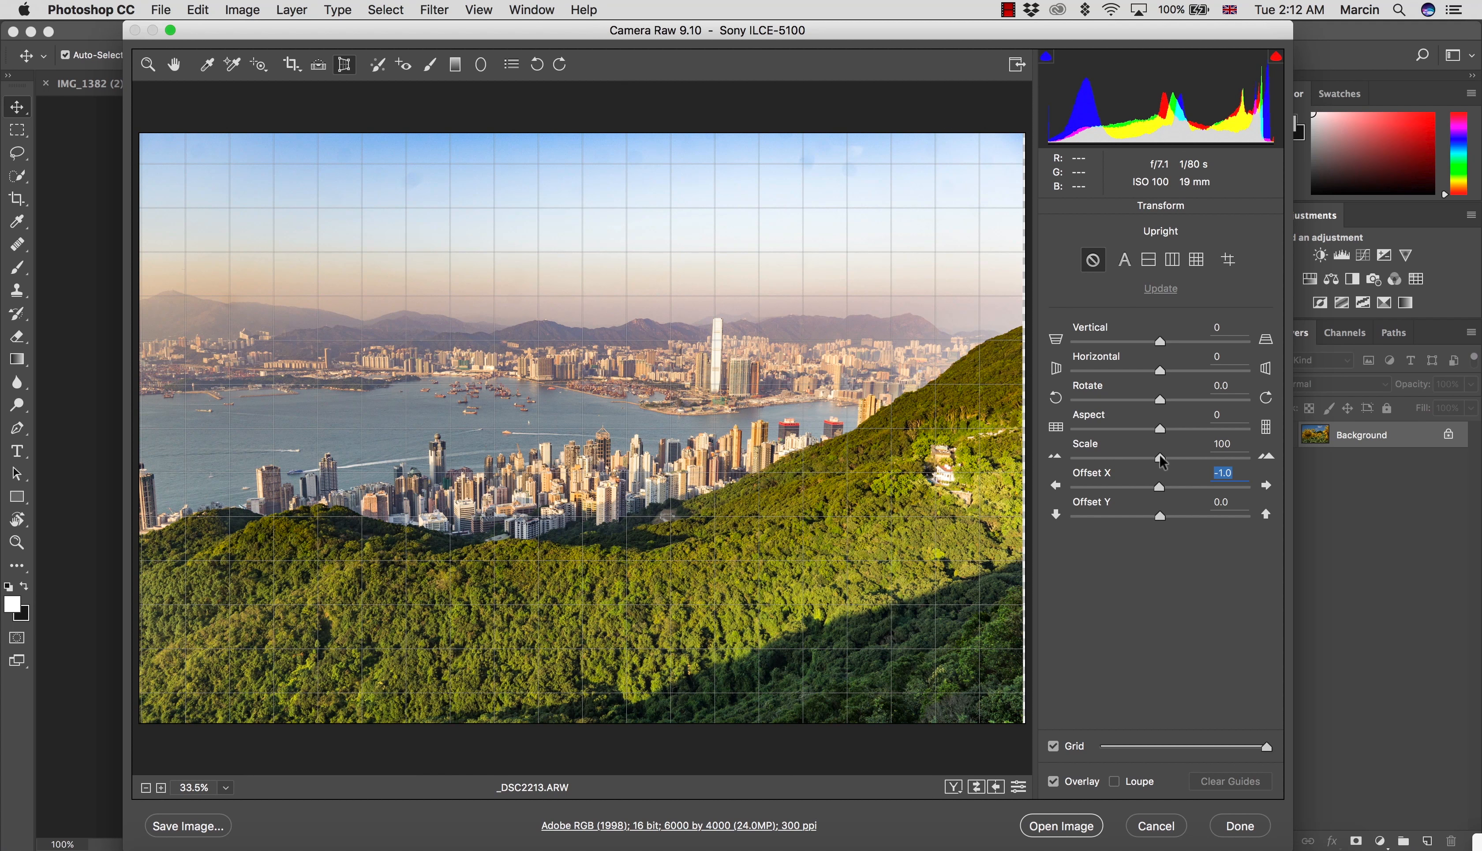
mouse_move(1163, 461)
left_mouse_down()
mouse_move(1157, 490)
mouse_move(1165, 461)
left_mouse_up()
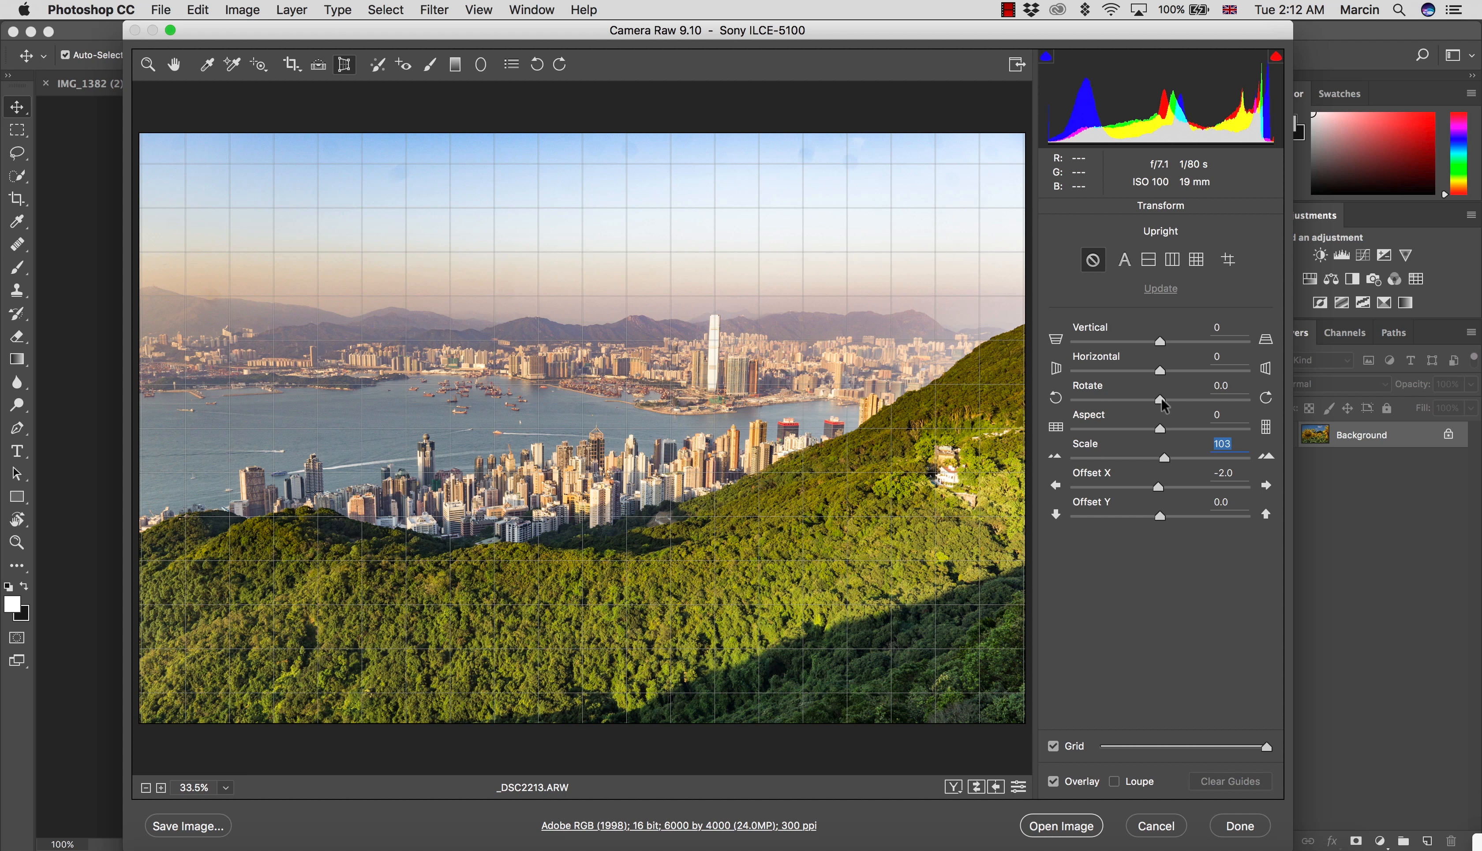
left_click_drag(1165, 406, 1157, 434)
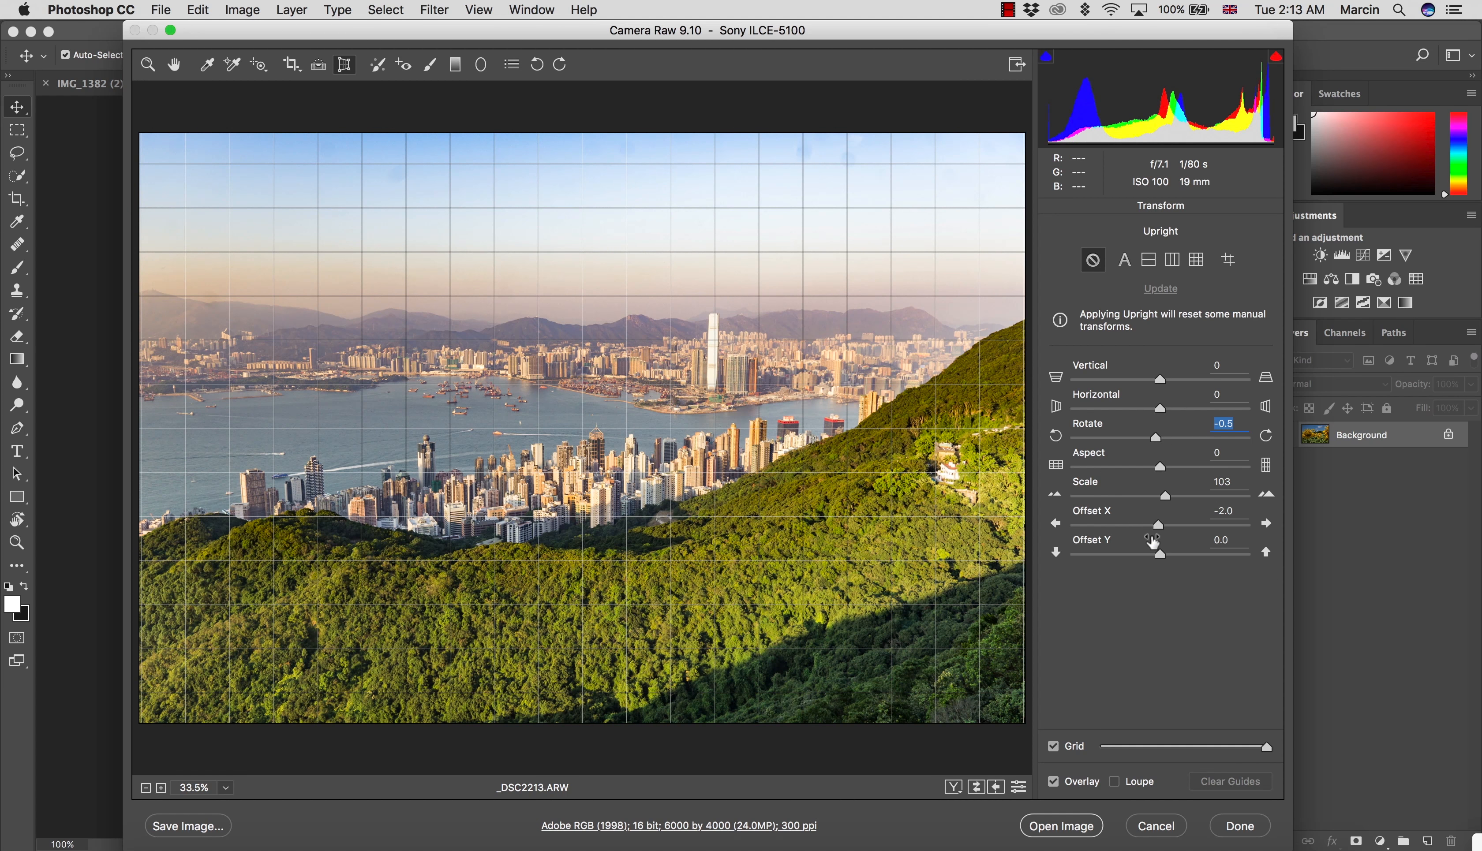